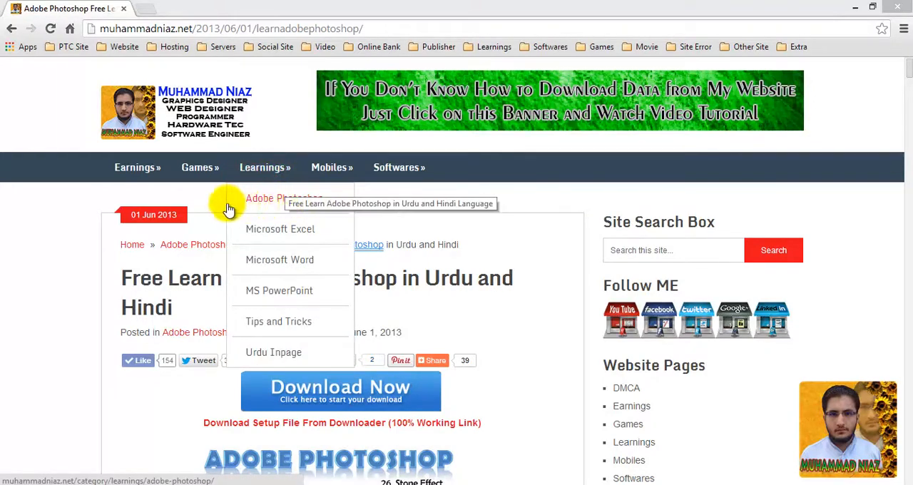
Look through the topic list of the Adobe Photoshop course on the web page.
{"action": "scroll", "coordinate": [214, 203], "scroll_direction": "down", "scroll_amount": 6}
{"action": "scroll", "coordinate": [214, 203], "scroll_direction": "down", "scroll_amount": 7}
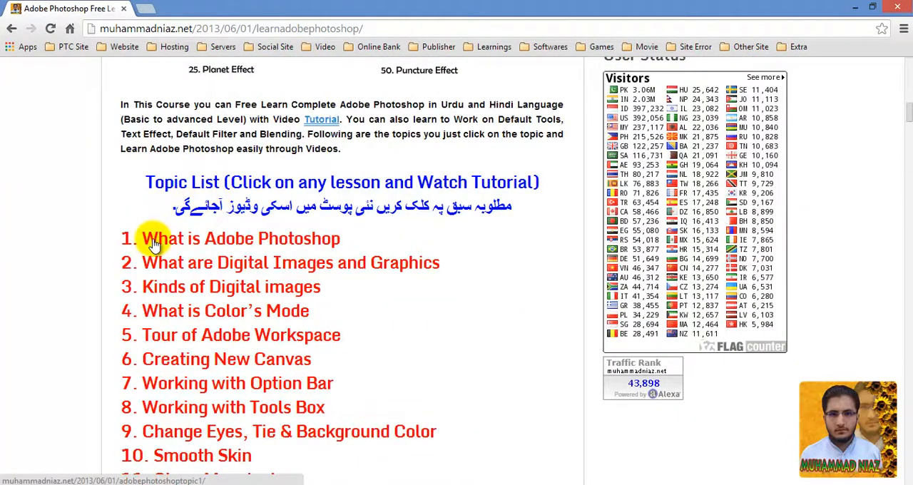
{"action": "scroll", "coordinate": [141, 243], "scroll_direction": "down", "scroll_amount": 9}
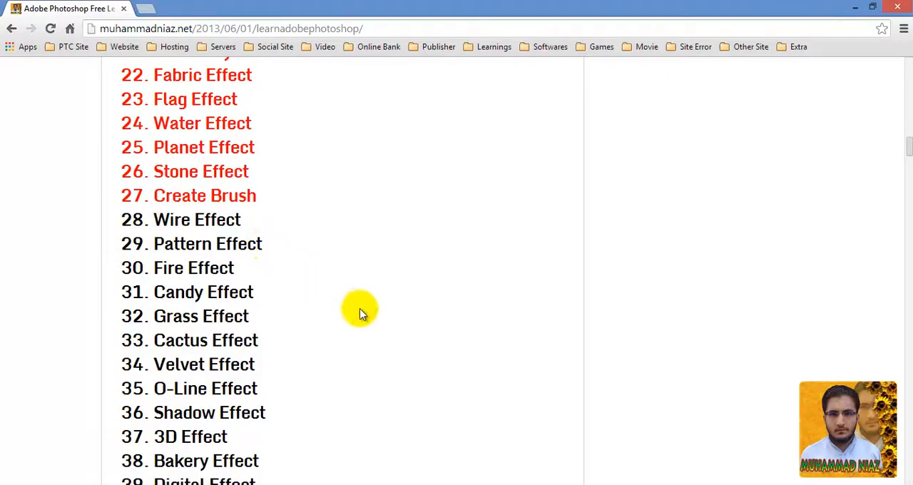
{"action": "scroll", "coordinate": [360, 314], "scroll_direction": "up", "scroll_amount": 13}
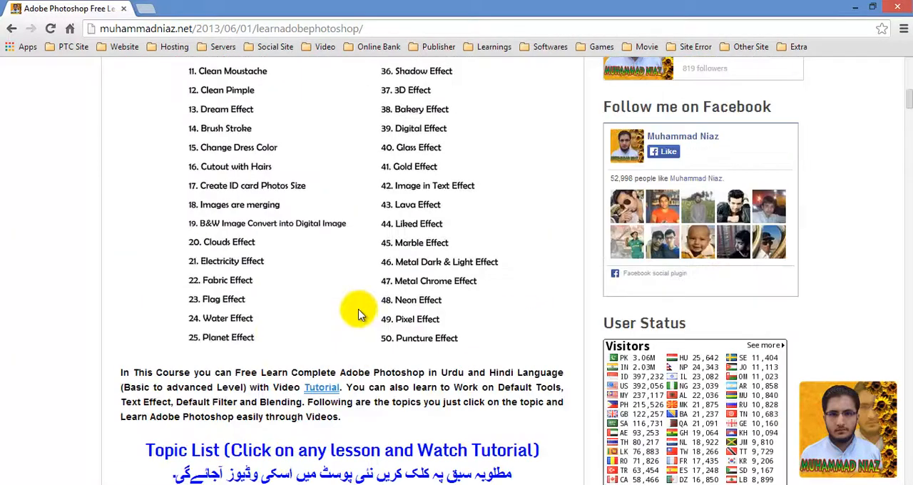
Switch to Photoshop and start a new document with its dimensions measured in pixels.
{"action": "left_click", "coordinate": [107, 484]}
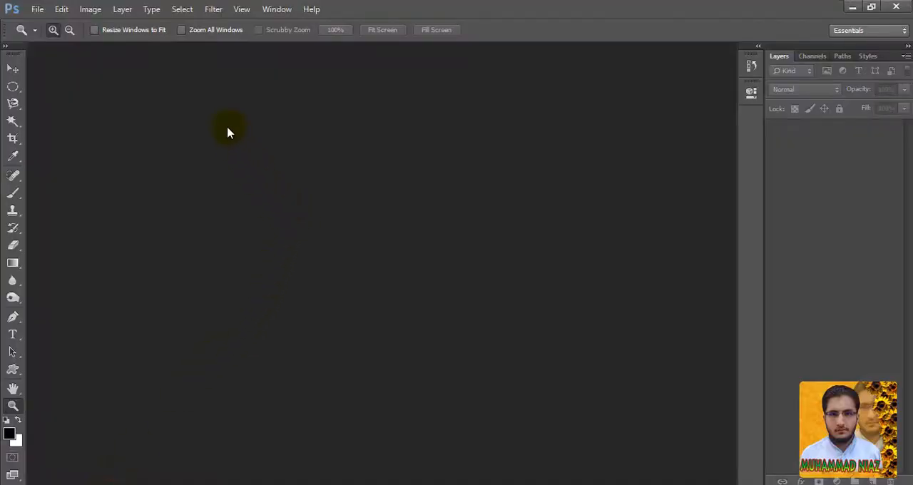
{"action": "left_click", "coordinate": [37, 9]}
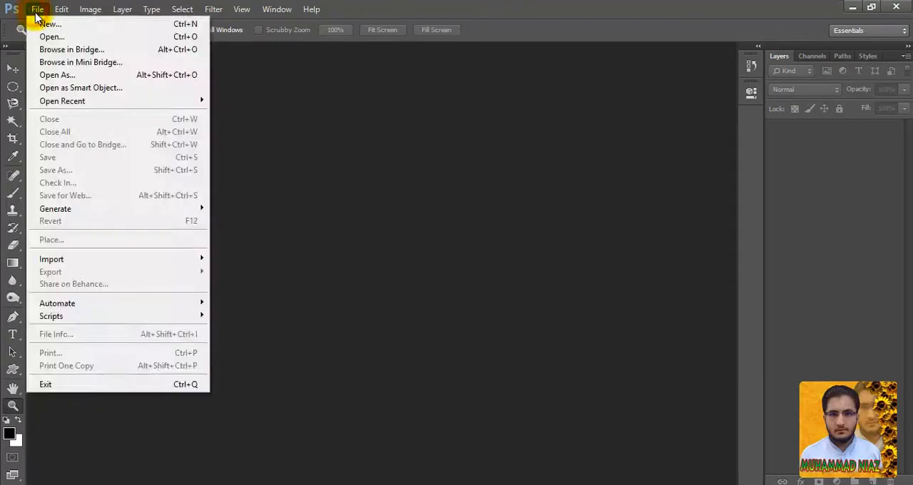
{"action": "left_click", "coordinate": [43, 25]}
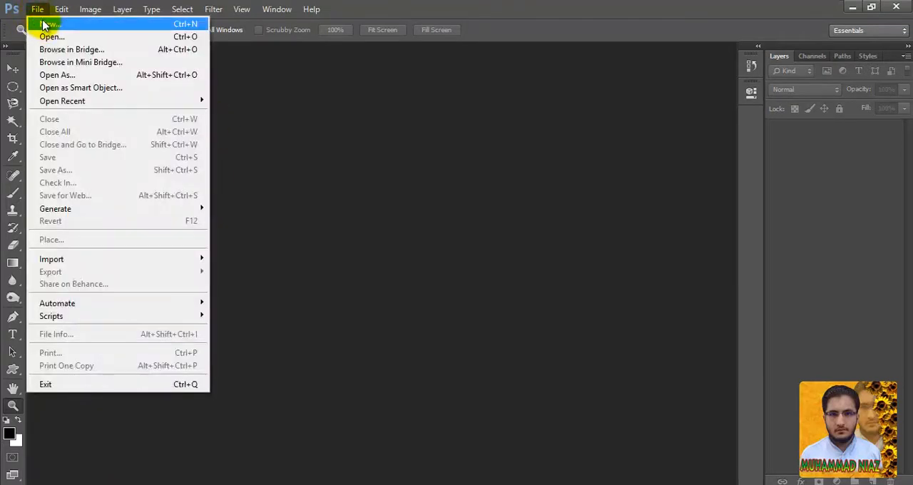
{"action": "left_click", "coordinate": [44, 25]}
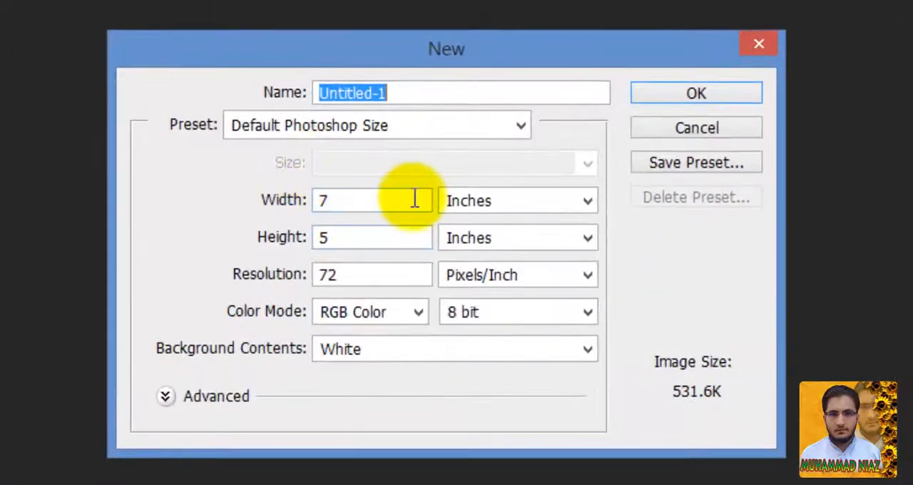
{"action": "left_click", "coordinate": [498, 205]}
{"action": "left_click", "coordinate": [503, 225]}
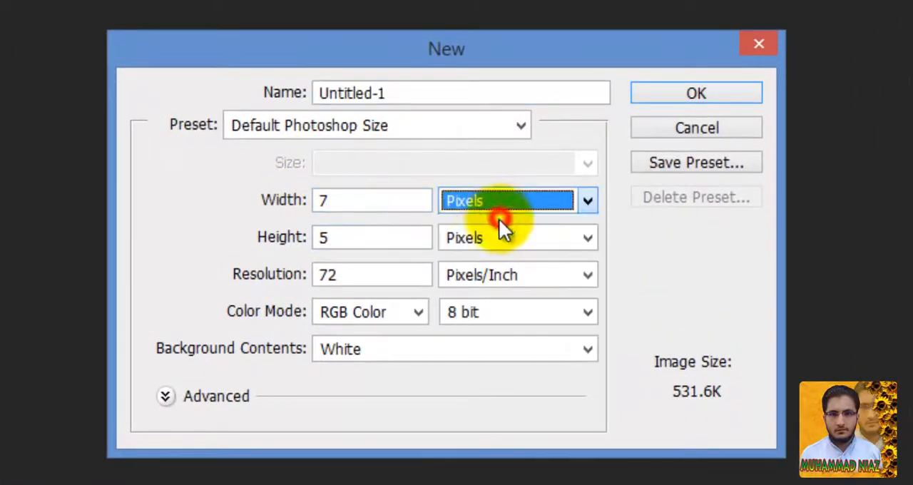
Set the new document's width and height to 16 pixels each and create it.
{"action": "left_click", "coordinate": [401, 206]}
{"action": "double_click", "coordinate": [402, 204]}
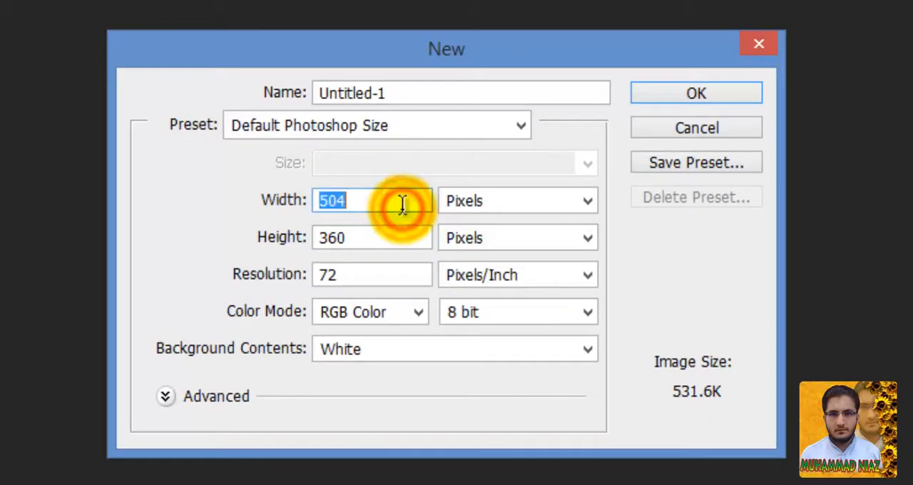
{"action": "type", "text": "16"}
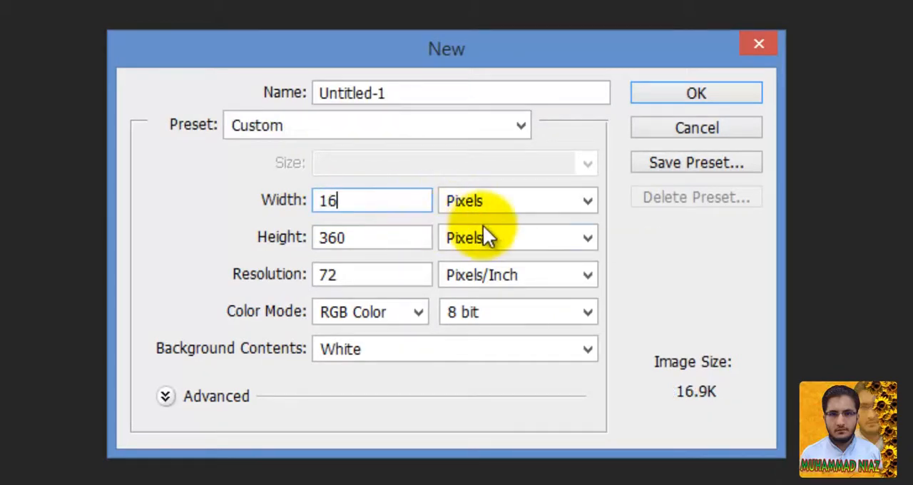
{"action": "double_click", "coordinate": [365, 237]}
{"action": "type", "text": "1"}
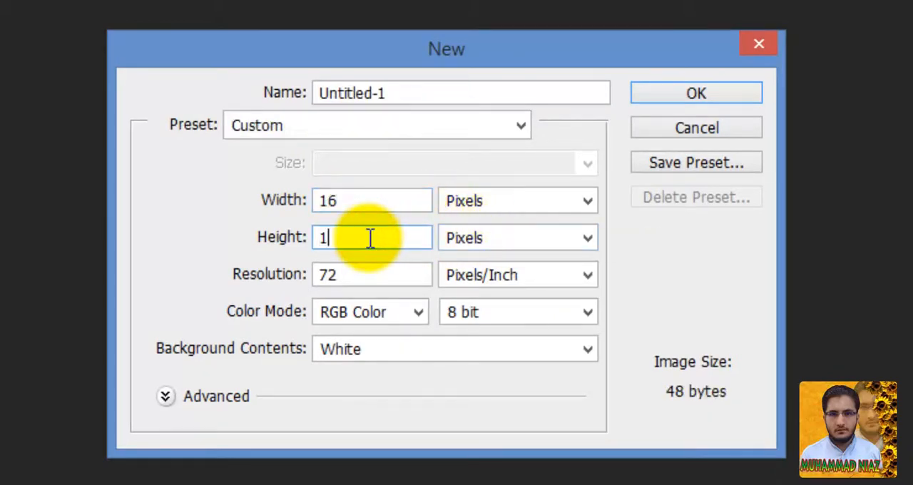
{"action": "type", "text": "6"}
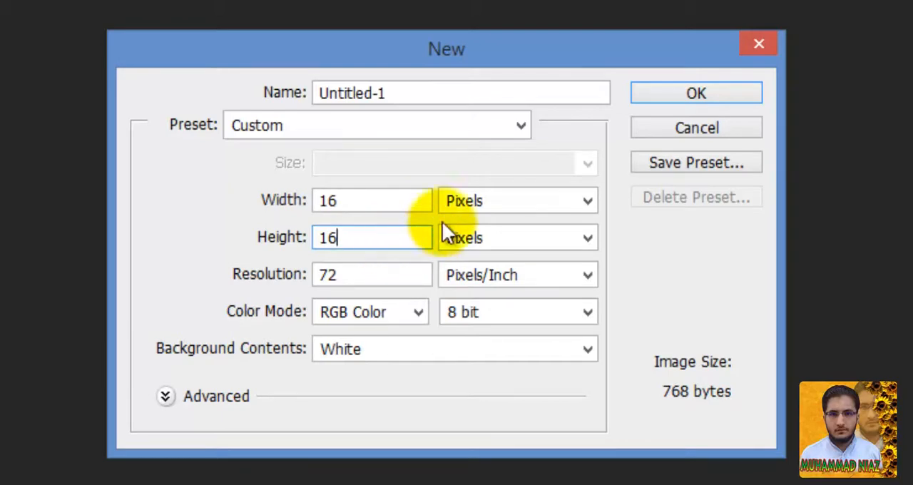
{"action": "left_click", "coordinate": [696, 94]}
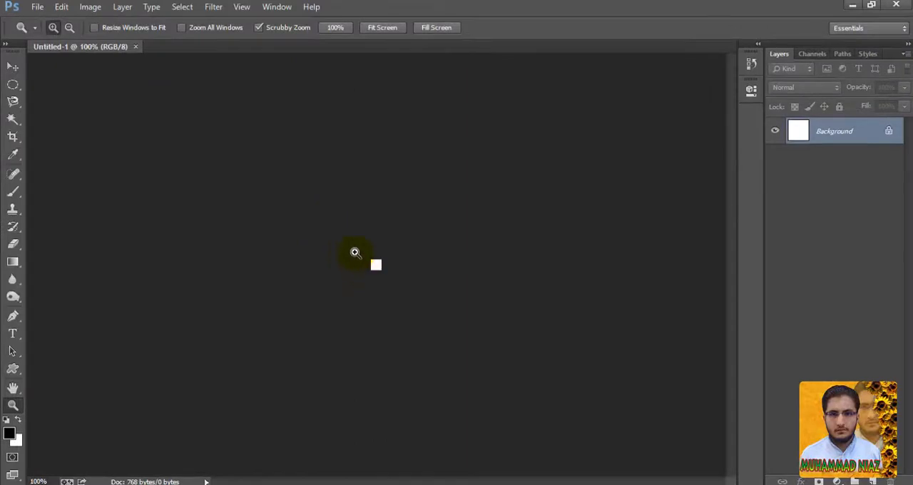
Stamp a single black dot in the middle of the canvas using the Pencil tool with a hard round 8 px tip.
{"action": "left_click_drag", "start_coordinate": [354, 251], "coordinate": [536, 346]}
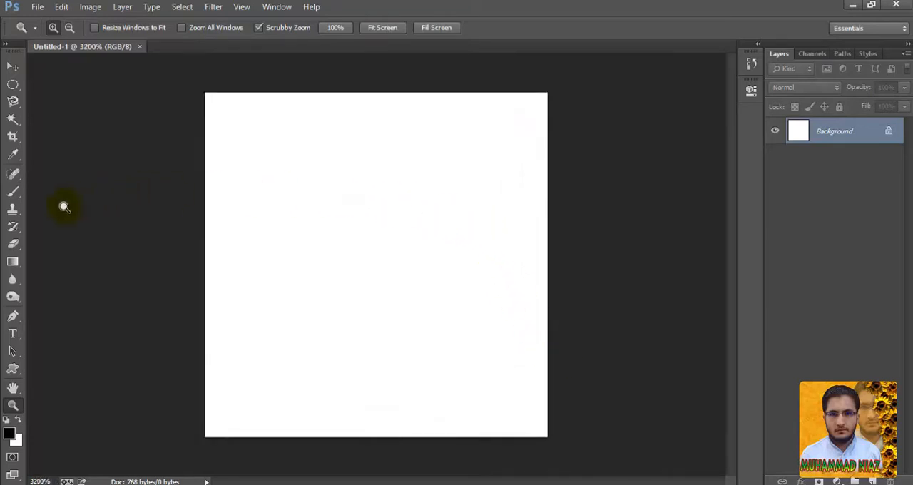
{"action": "left_click", "coordinate": [13, 189]}
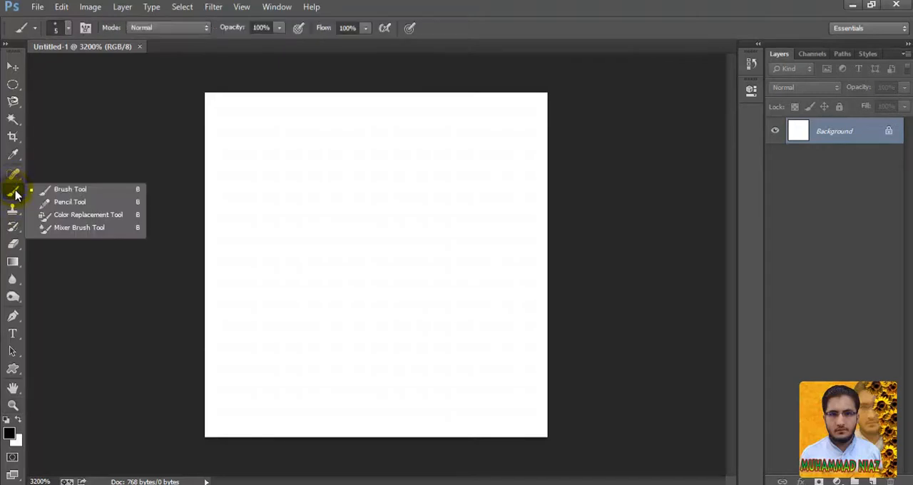
{"action": "left_click", "coordinate": [50, 202]}
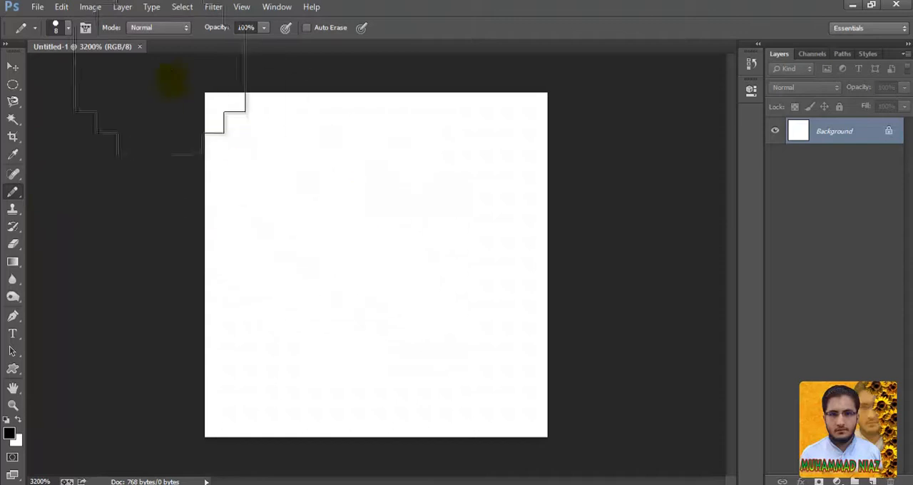
{"action": "left_click", "coordinate": [69, 29]}
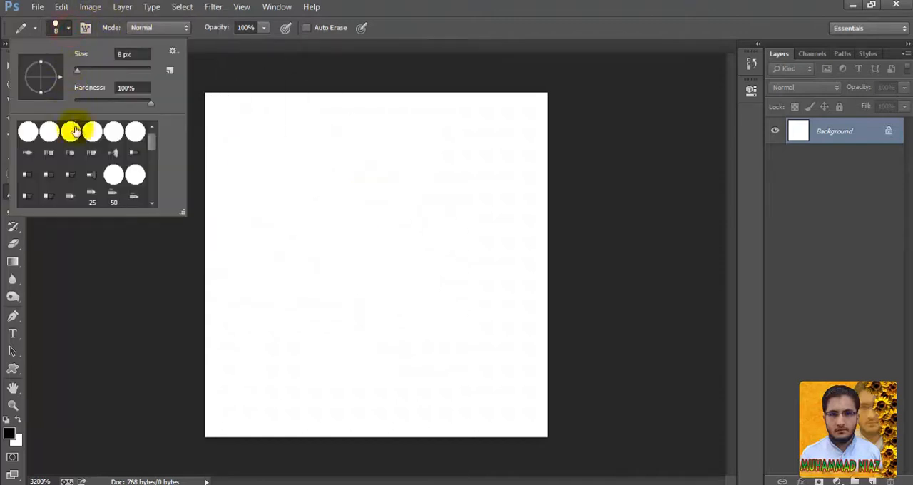
{"action": "double_click", "coordinate": [135, 134]}
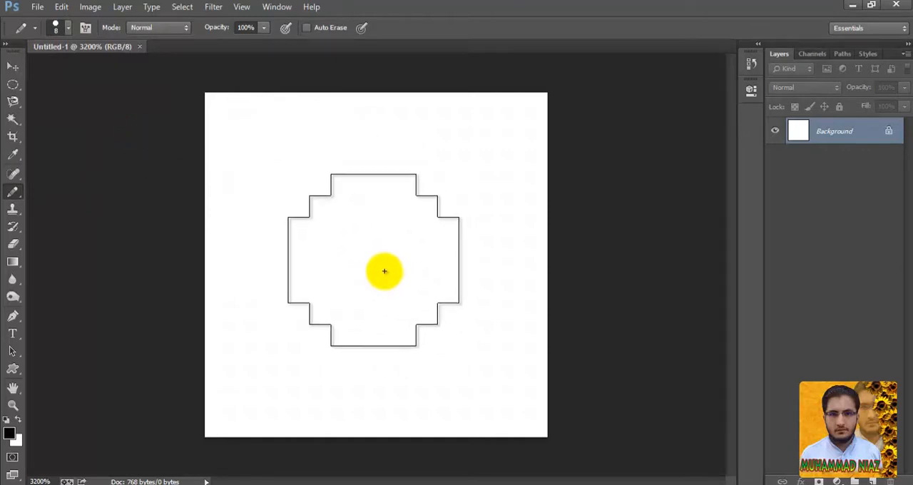
{"action": "left_click", "coordinate": [385, 269]}
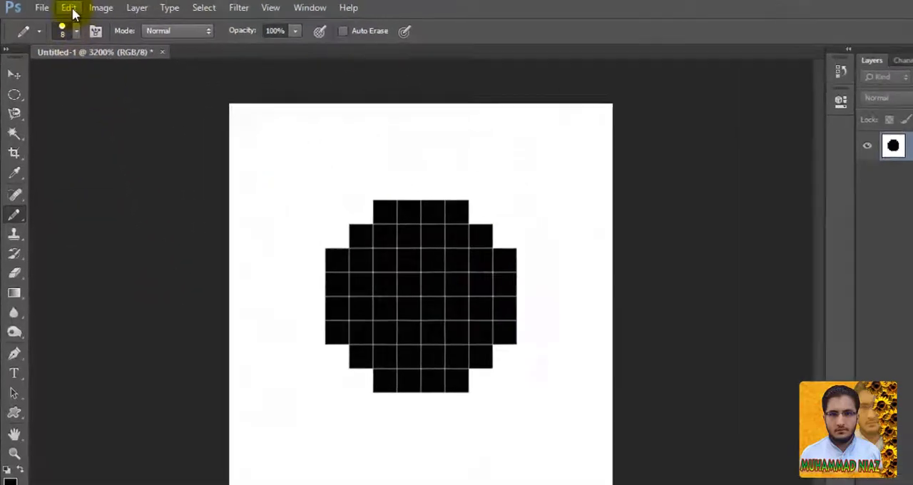
Define the black dot canvas as a pattern, keeping the suggested name Pattern 1.
{"action": "left_click", "coordinate": [71, 9]}
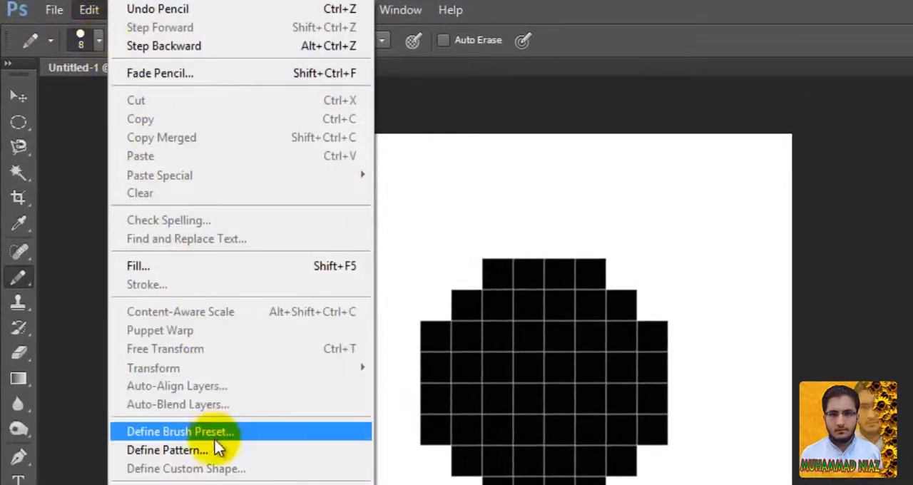
{"action": "left_click", "coordinate": [215, 450]}
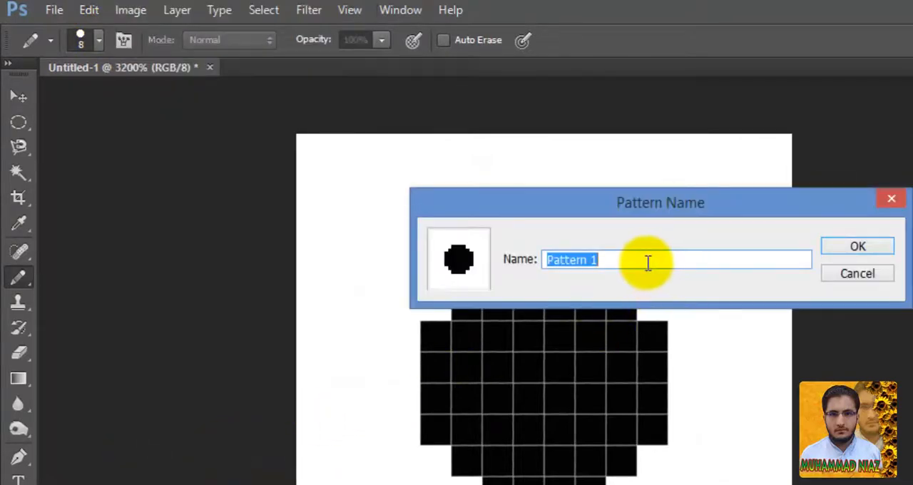
{"action": "left_click", "coordinate": [845, 250]}
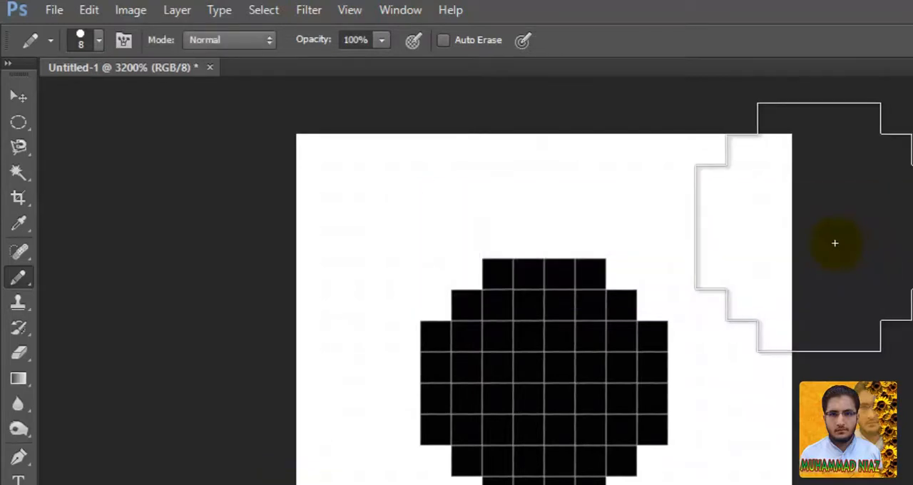
Create a second document with the Default Photoshop Size preset.
{"action": "left_click", "coordinate": [51, 8]}
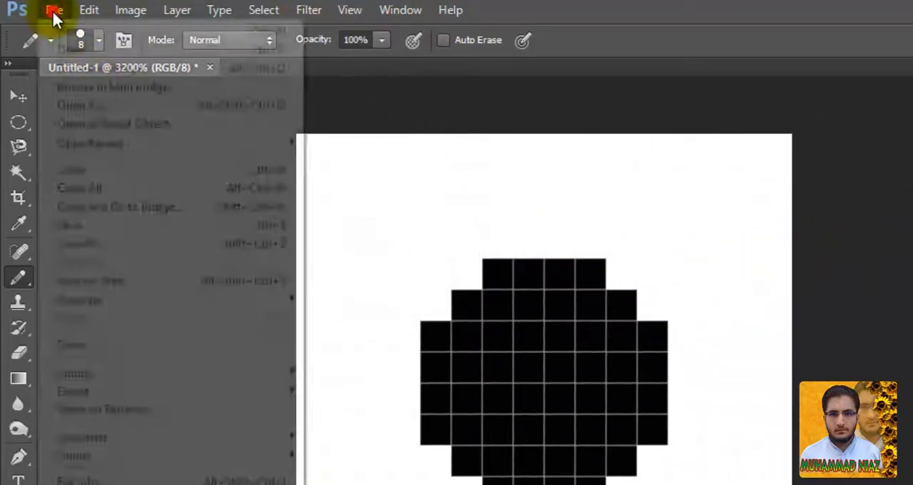
{"action": "left_click", "coordinate": [55, 33]}
{"action": "left_click", "coordinate": [682, 189]}
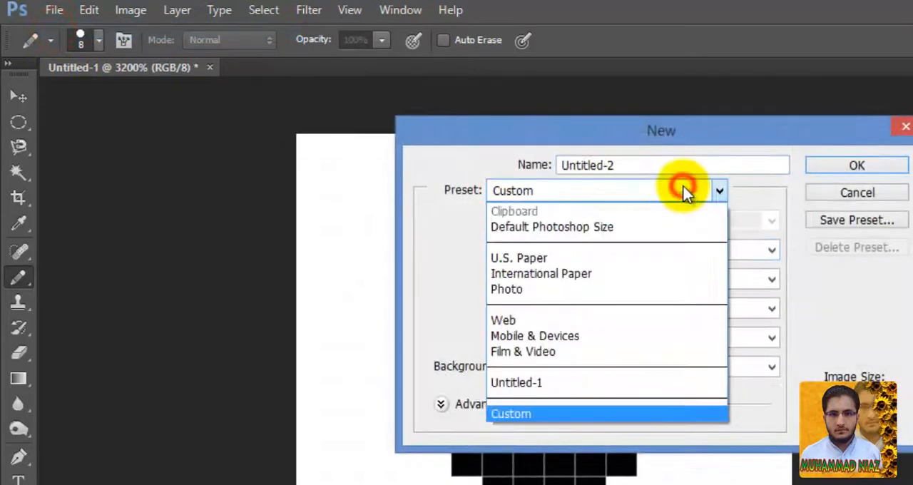
{"action": "left_click", "coordinate": [662, 228]}
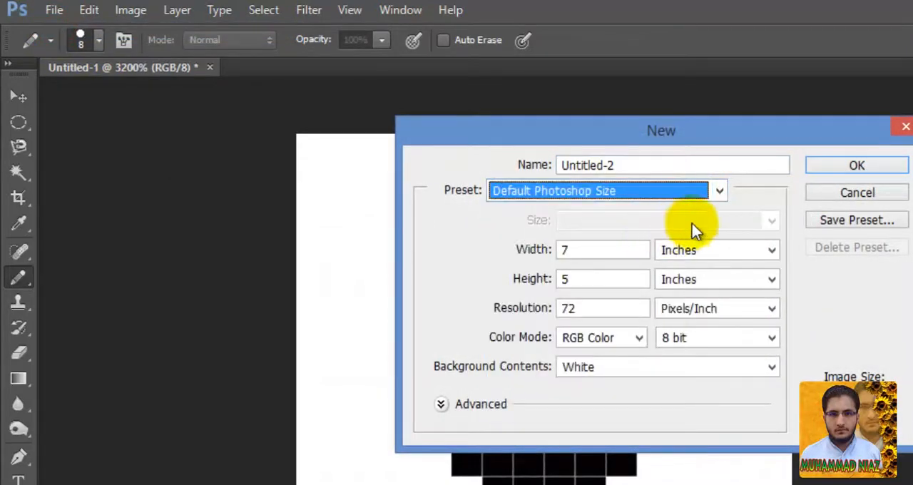
{"action": "left_click", "coordinate": [848, 167]}
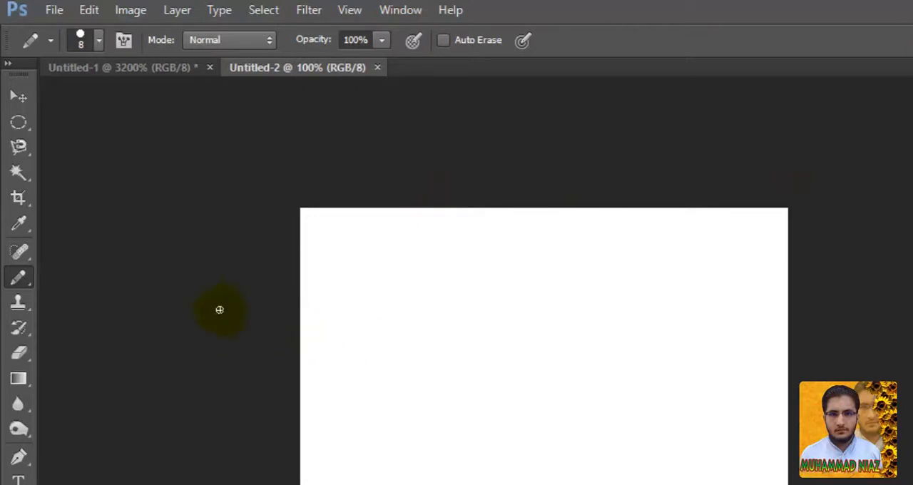
Set the Paint Bucket tool to fill with a pattern instead of the foreground color.
{"action": "left_click", "coordinate": [29, 312]}
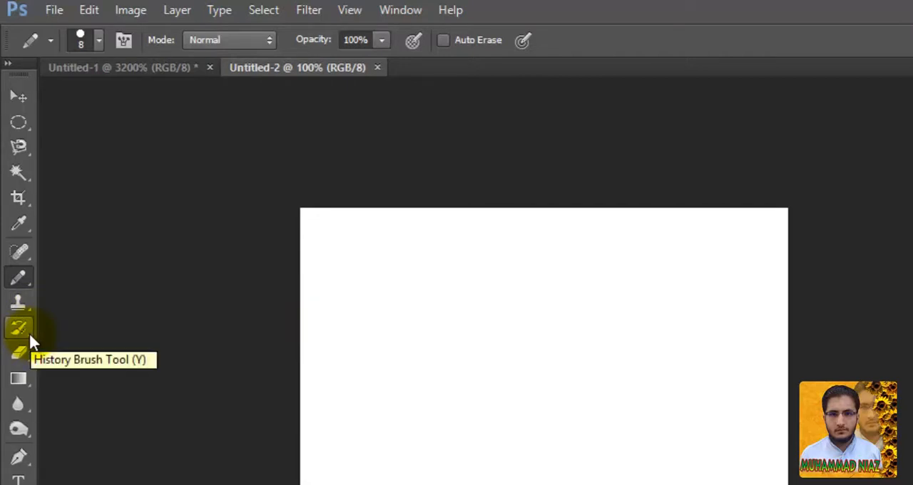
{"action": "left_click", "coordinate": [22, 378]}
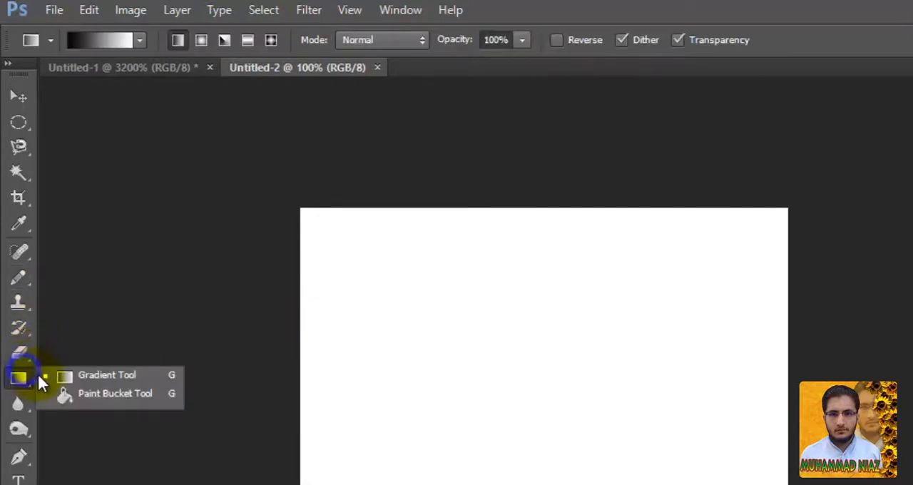
{"action": "left_click", "coordinate": [75, 397]}
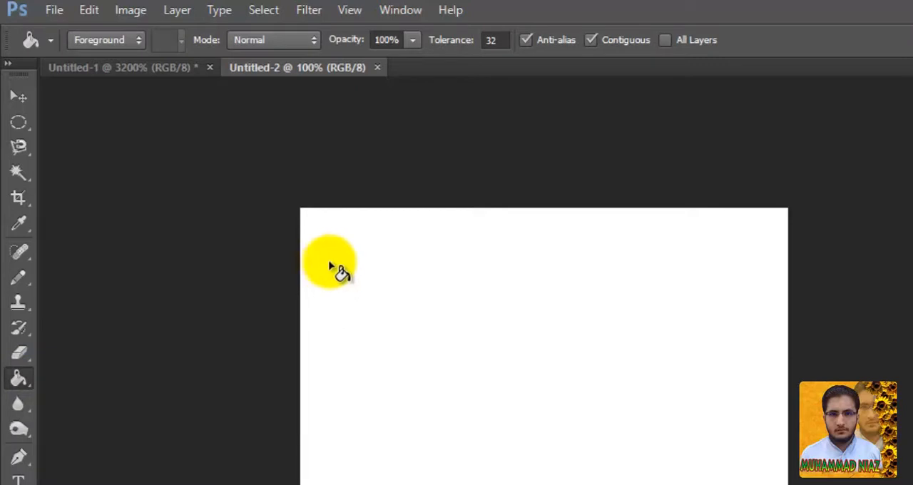
{"action": "left_click", "coordinate": [129, 40]}
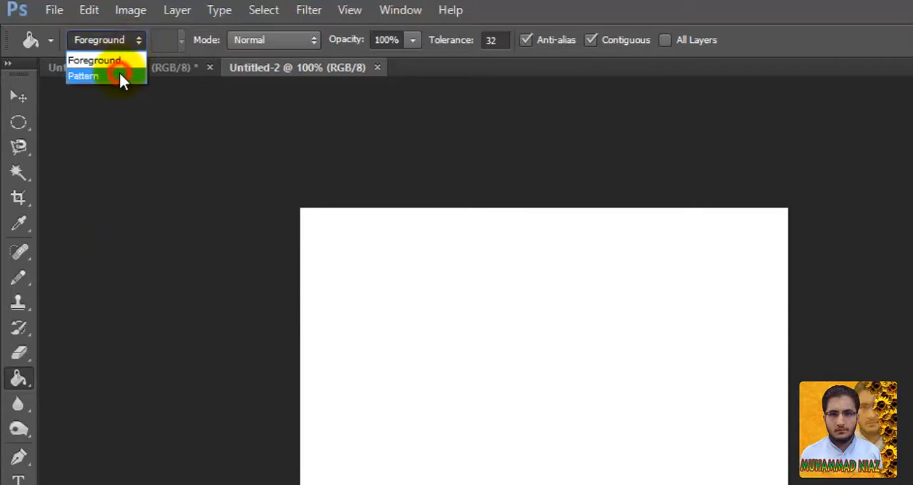
{"action": "left_click", "coordinate": [119, 76]}
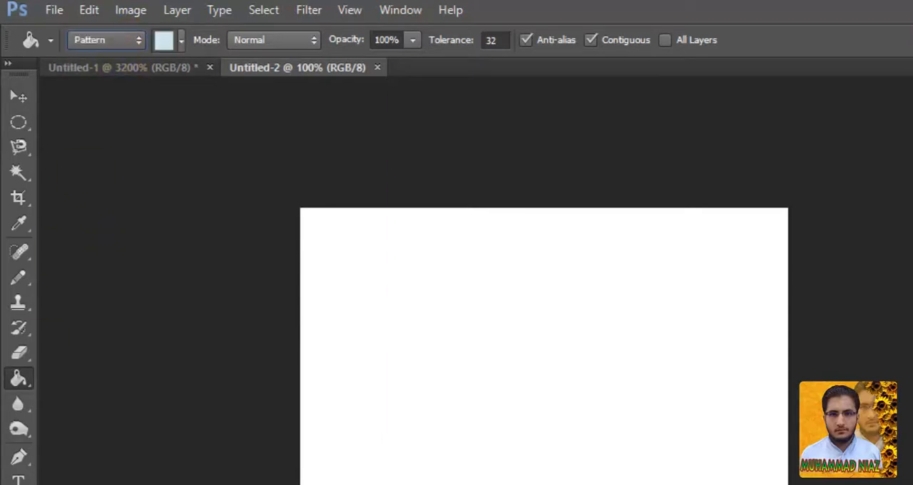
Choose the black dot pattern and fill the blank canvas of the second document with it.
{"action": "left_click", "coordinate": [181, 40]}
{"action": "left_click_drag", "start_coordinate": [253, 101], "coordinate": [255, 153]}
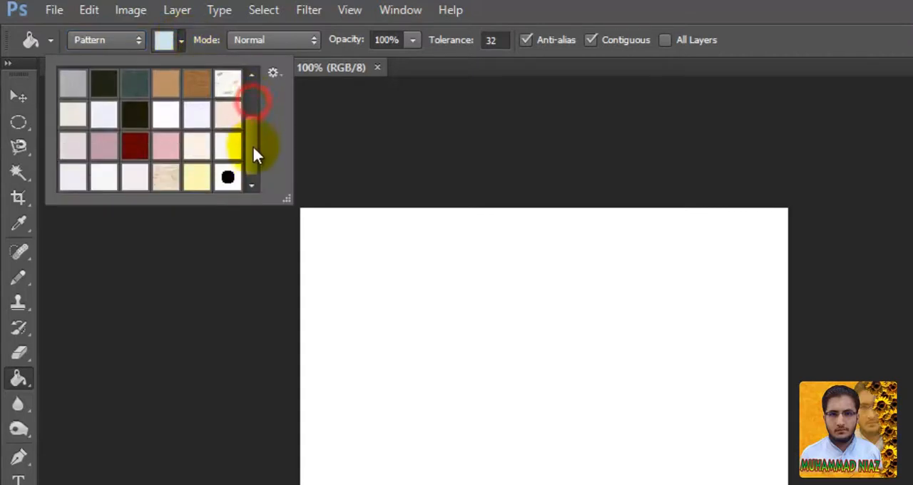
{"action": "double_click", "coordinate": [228, 182]}
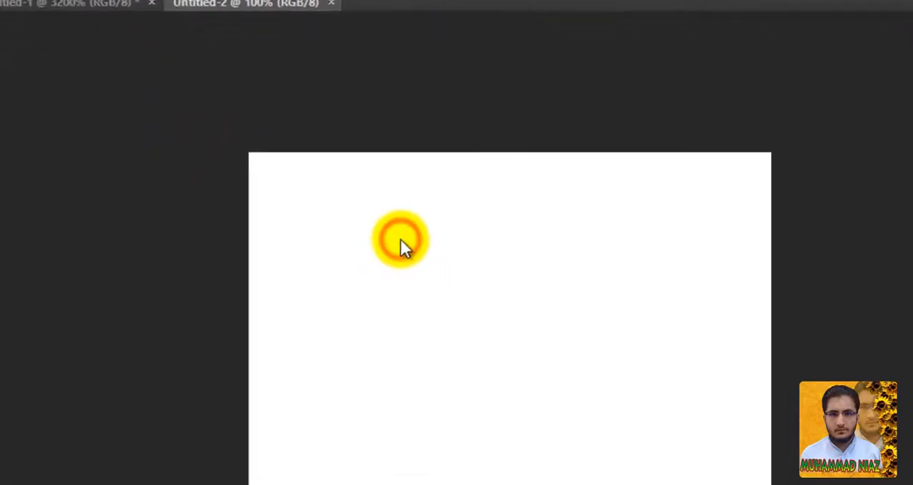
{"action": "left_click", "coordinate": [401, 241]}
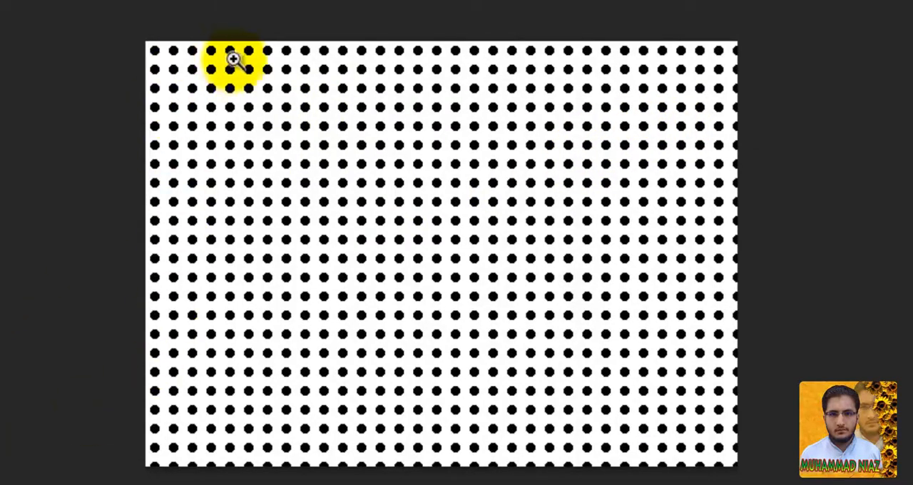
{"action": "left_click_drag", "start_coordinate": [539, 25], "coordinate": [652, 116]}
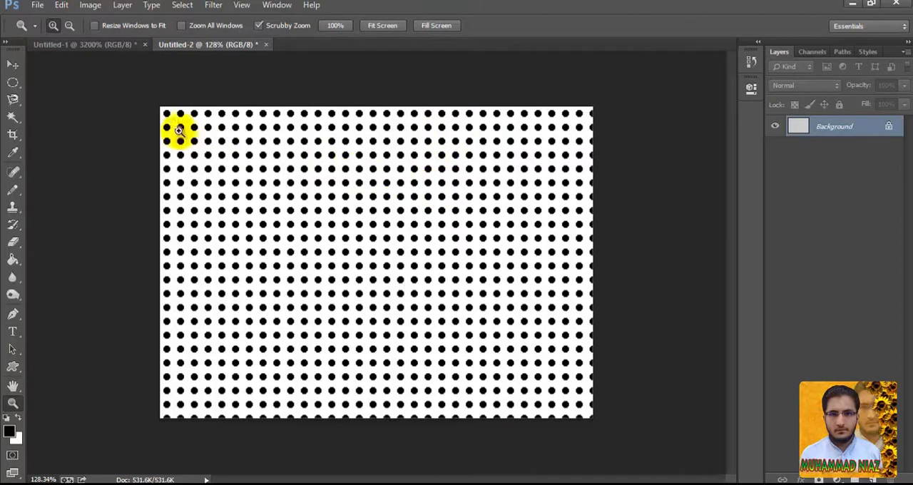
Close the dot-filled second document without saving and undo the black dot on the first document's canvas.
{"action": "left_click", "coordinate": [266, 45]}
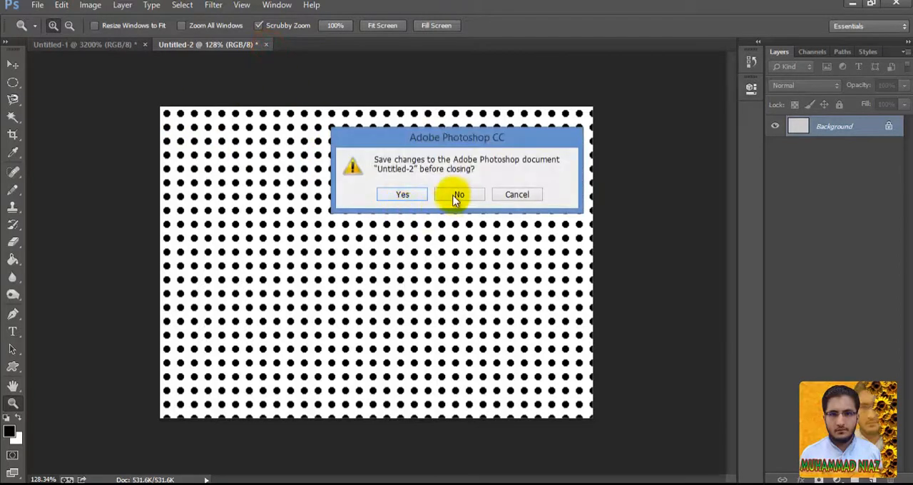
{"action": "left_click", "coordinate": [456, 197]}
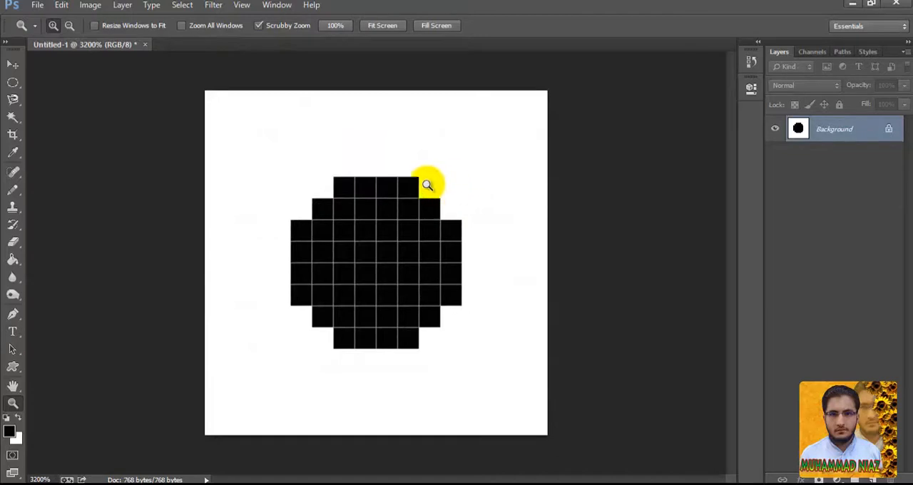
{"action": "key", "text": "ctrl+alt+z"}
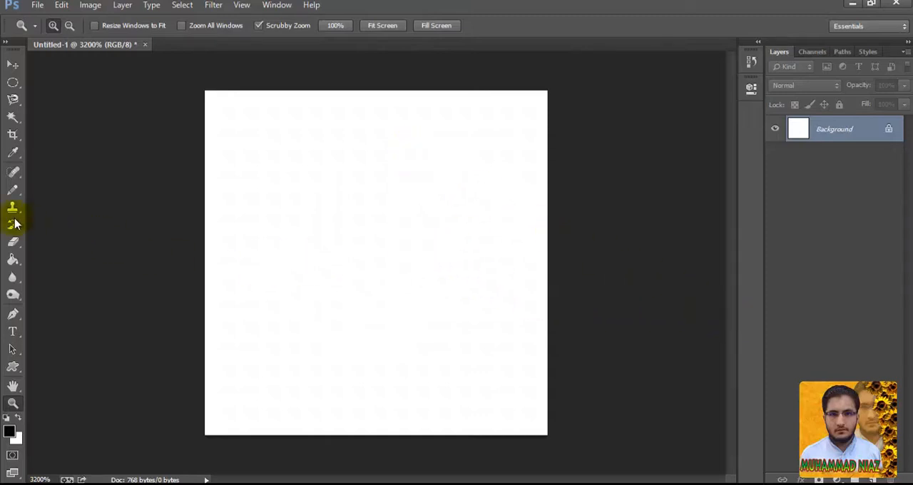
Draw a full-height vertical black stripe down the middle of the canvas with the Pencil tool at size 5.
{"action": "left_click", "coordinate": [13, 190]}
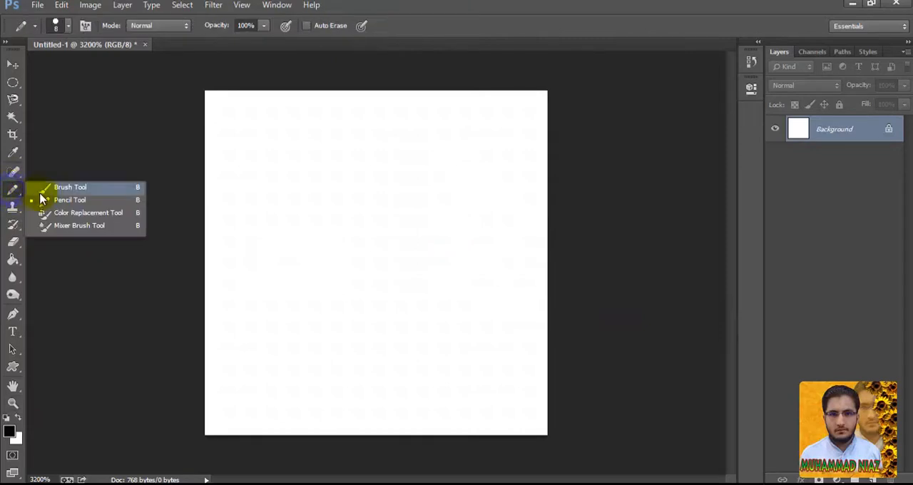
{"action": "left_click", "coordinate": [48, 203]}
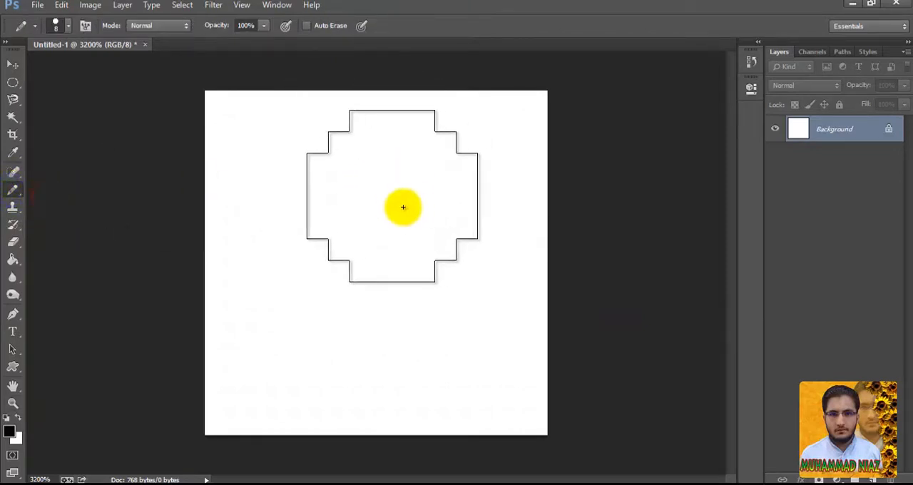
{"action": "key", "text": "bracketleft"}
{"action": "key", "text": "bracketleft"}
{"action": "key", "text": "bracketleft"}
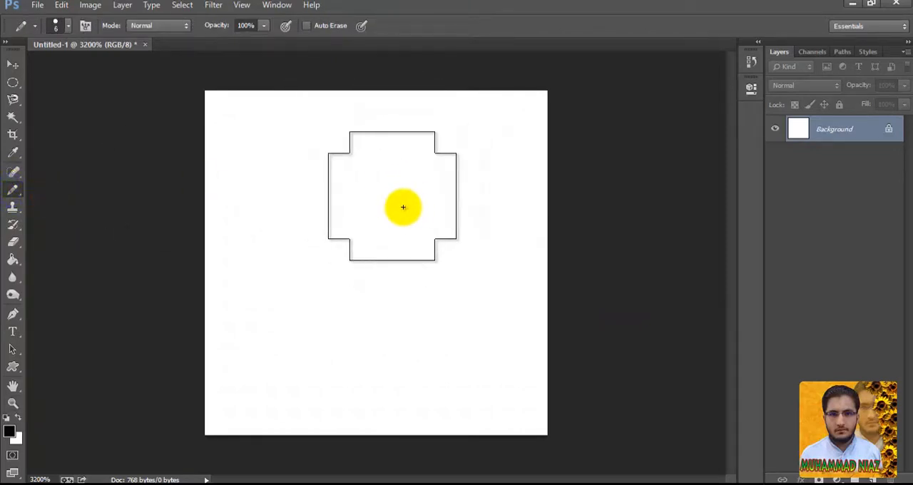
{"action": "left_click", "coordinate": [380, 144]}
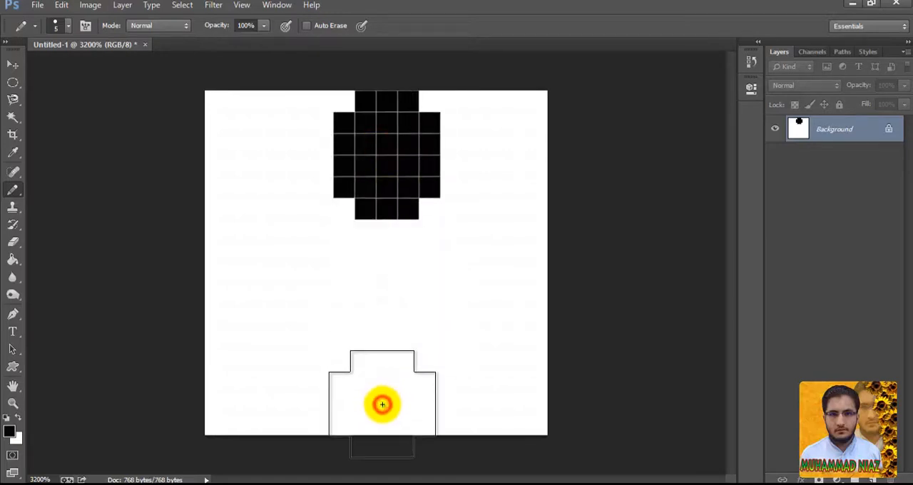
{"action": "left_click", "coordinate": [381, 404], "text": "shift"}
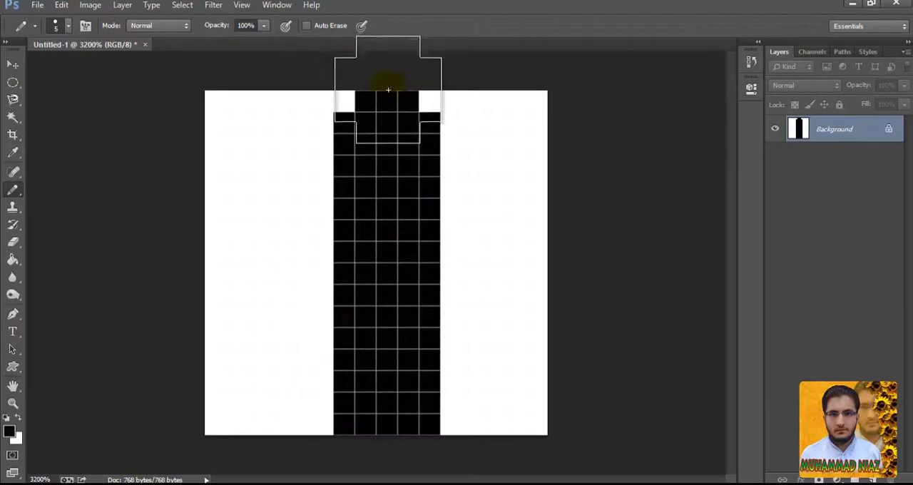
{"action": "left_click", "coordinate": [387, 113]}
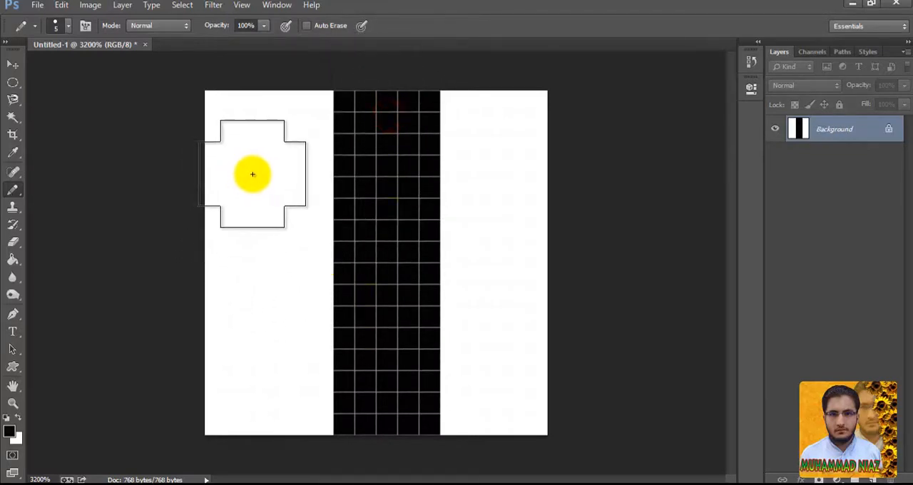
Draw a full-height vertical black stripe along the canvas's left edge with the Pencil at size 2.
{"action": "key", "text": "bracketleft"}
{"action": "key", "text": "bracketleft"}
{"action": "key", "text": "bracketleft"}
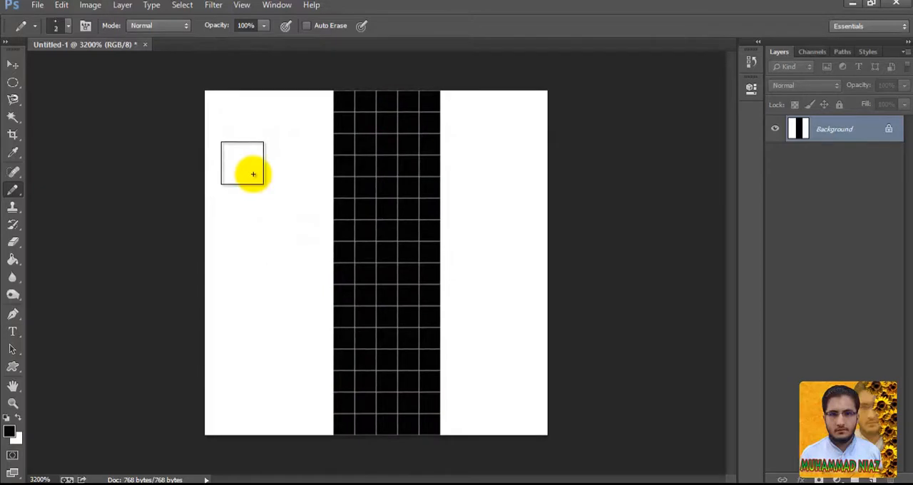
{"action": "left_click", "coordinate": [236, 123]}
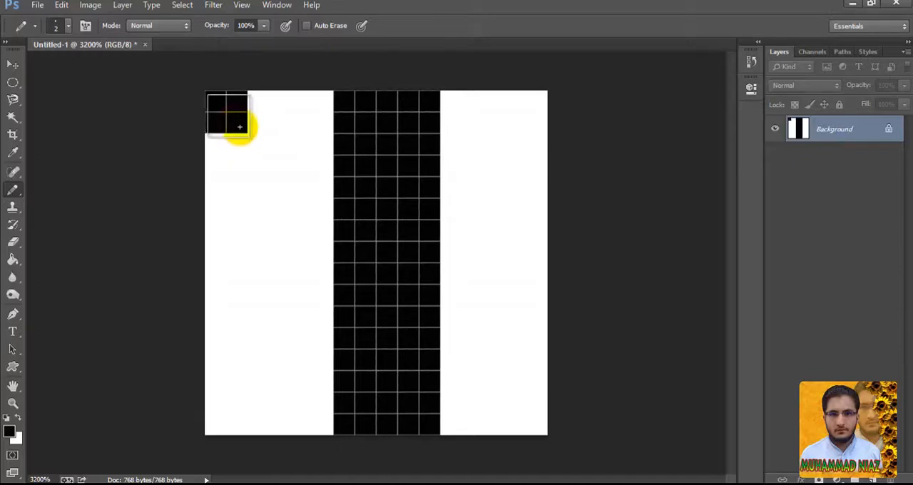
{"action": "left_click", "coordinate": [237, 424], "text": "shift"}
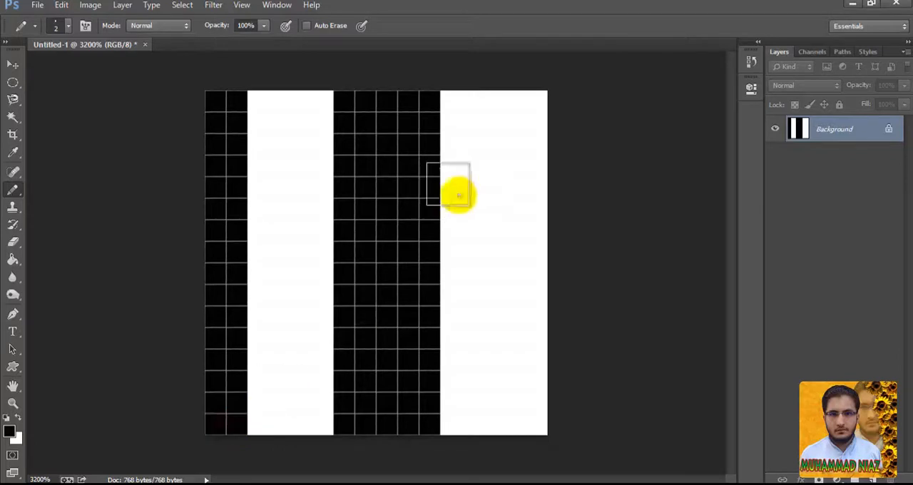
Draw a matching full-height black stripe, 2 pixels wide, along the canvas's right edge, undoing any diagonal connecting stroke.
{"action": "left_click", "coordinate": [536, 121], "text": "shift"}
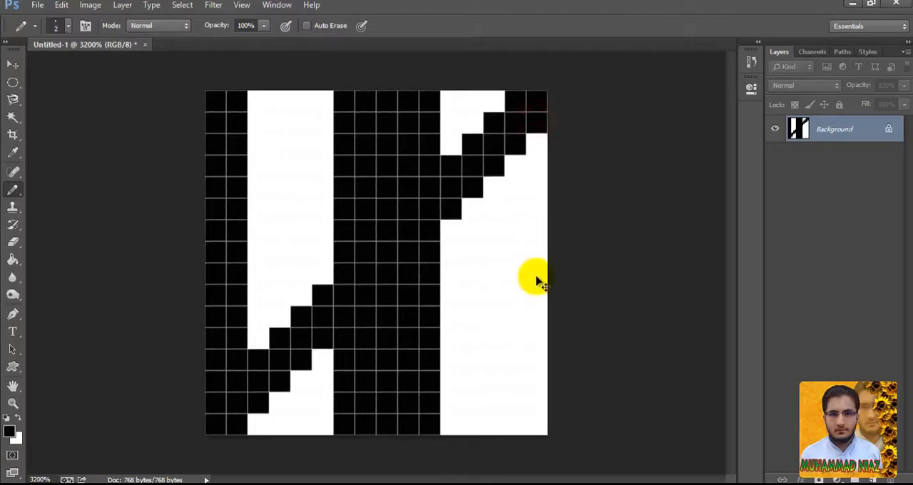
{"action": "key", "text": "ctrl+z"}
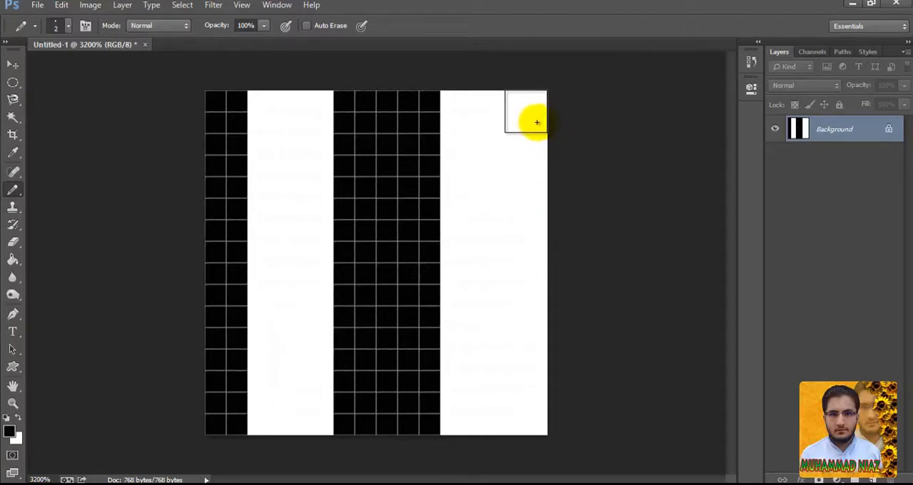
{"action": "left_click", "coordinate": [536, 121]}
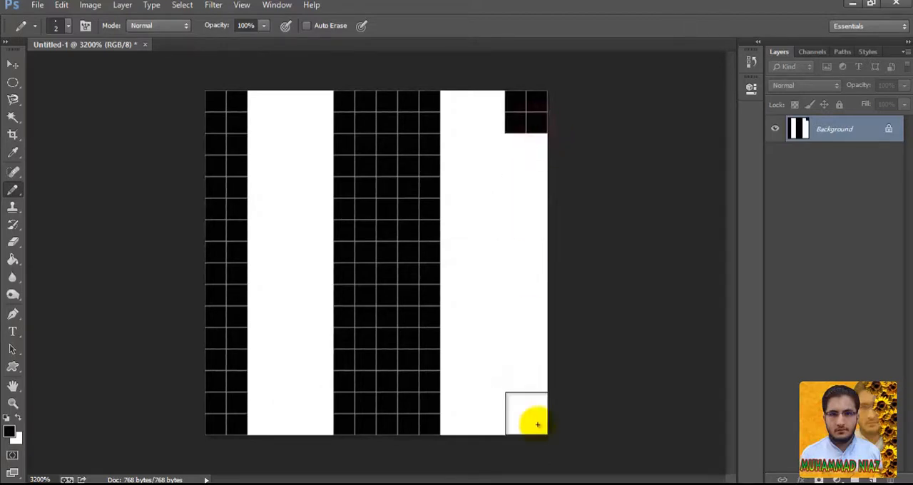
{"action": "left_click", "coordinate": [536, 424], "text": "shift"}
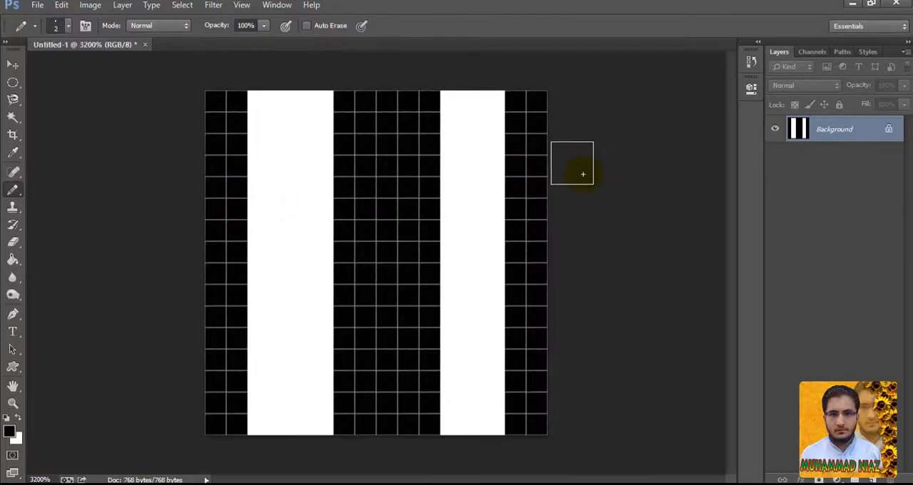
Define the striped canvas as a pattern, keeping the suggested name Pattern 2.
{"action": "left_click", "coordinate": [63, 7]}
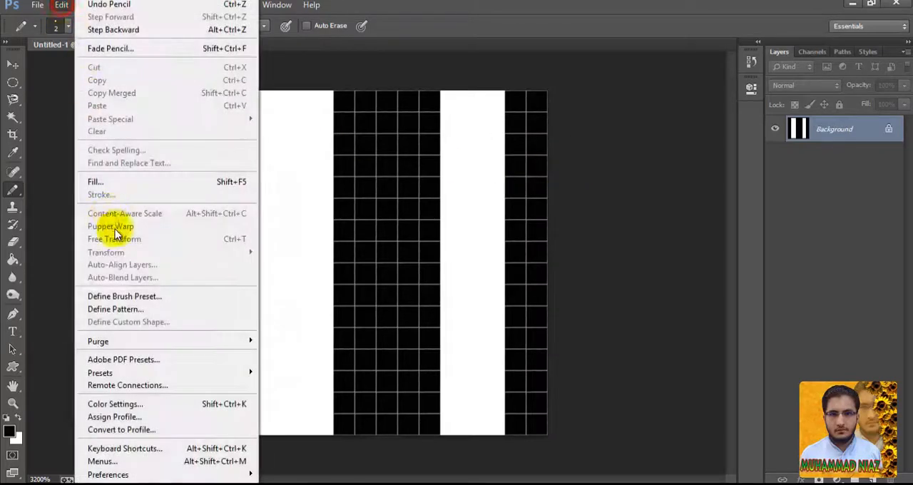
{"action": "left_click", "coordinate": [122, 307]}
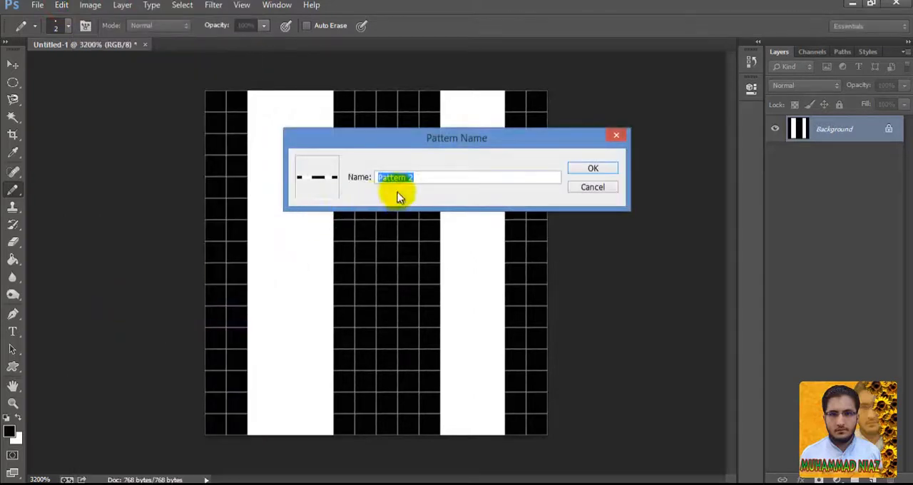
{"action": "left_click", "coordinate": [611, 169]}
Create a new document with the Default Photoshop Size preset, 7 by 5 inches at 72 pixels/inch.
{"action": "left_click", "coordinate": [37, 5]}
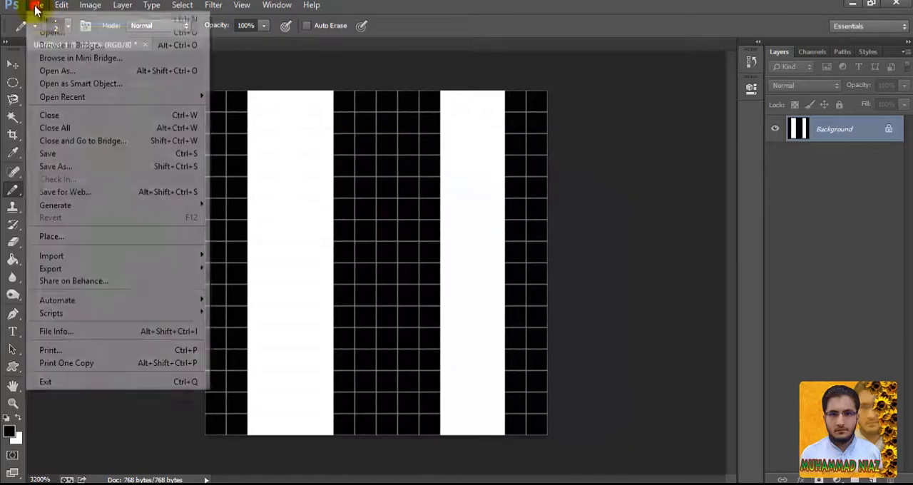
{"action": "left_click", "coordinate": [43, 22]}
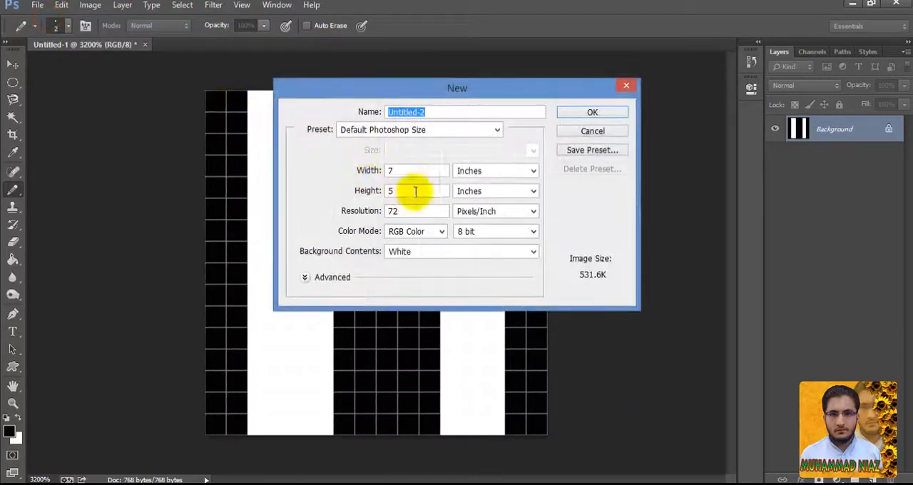
{"action": "left_click", "coordinate": [464, 171]}
{"action": "left_click", "coordinate": [464, 182]}
{"action": "left_click", "coordinate": [464, 191]}
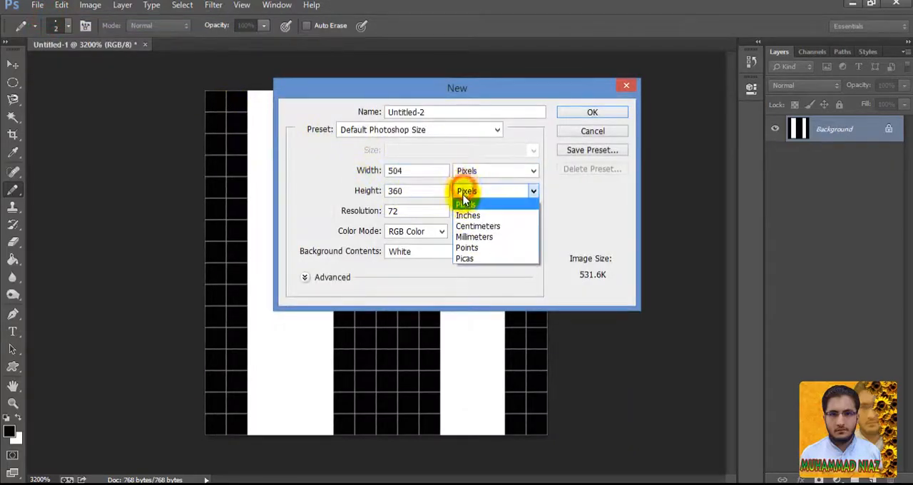
{"action": "left_click", "coordinate": [465, 202]}
{"action": "double_click", "coordinate": [420, 173]}
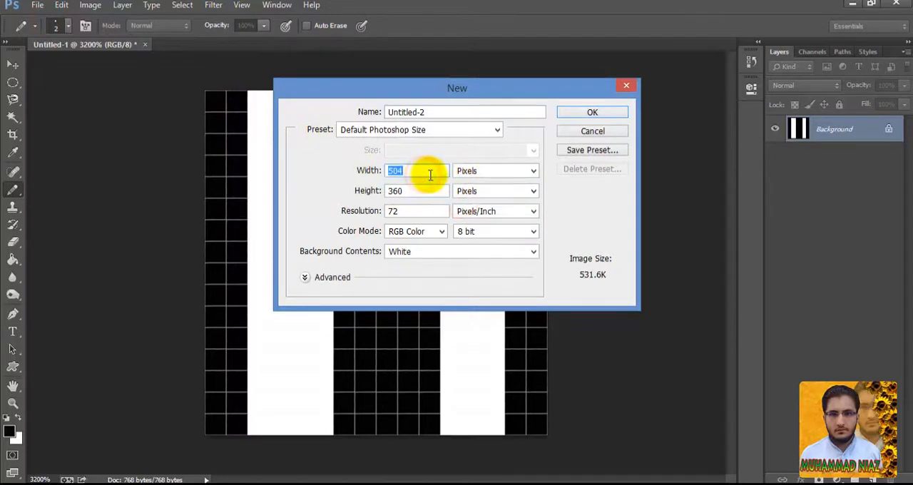
{"action": "left_click", "coordinate": [460, 130]}
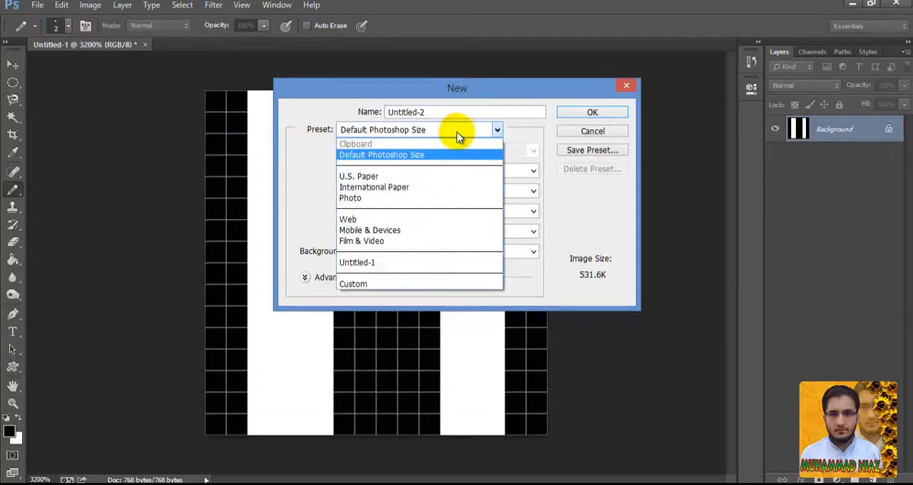
{"action": "left_click", "coordinate": [434, 152]}
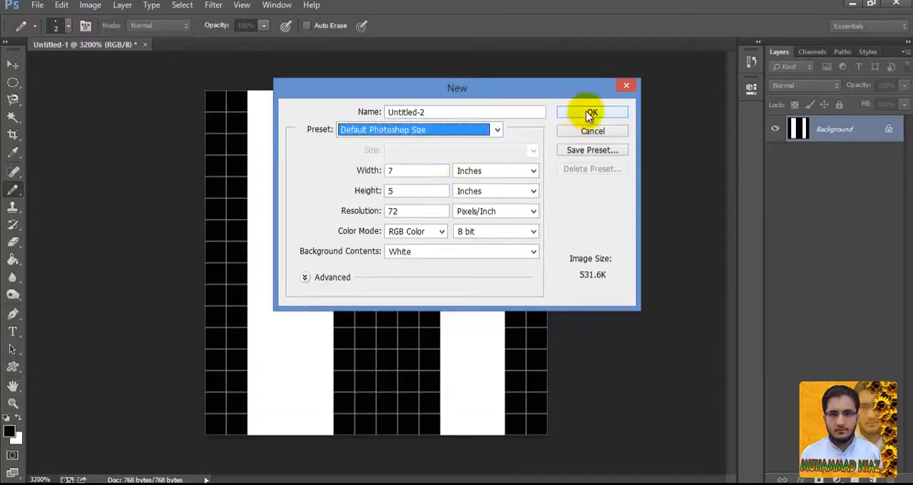
{"action": "left_click", "coordinate": [589, 114]}
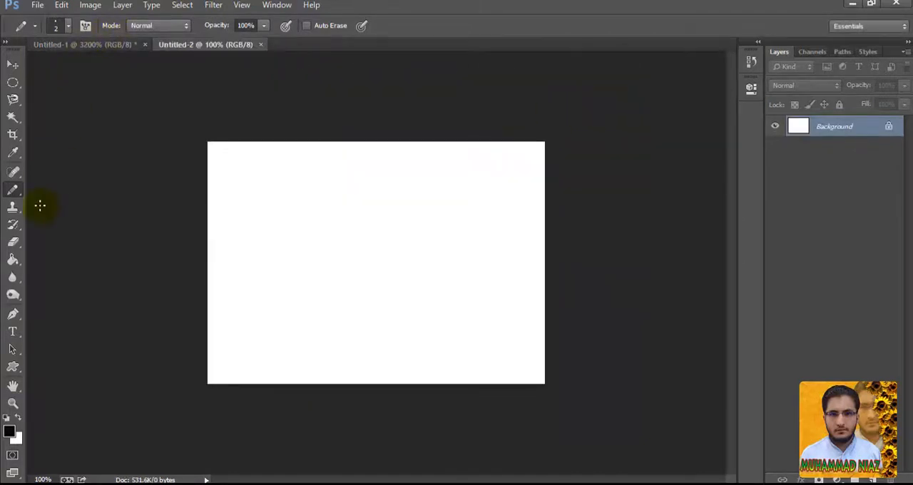
Look up the striped pattern among the Paint Bucket's patterns and set the tool's fill source to Foreground.
{"action": "left_click", "coordinate": [15, 260]}
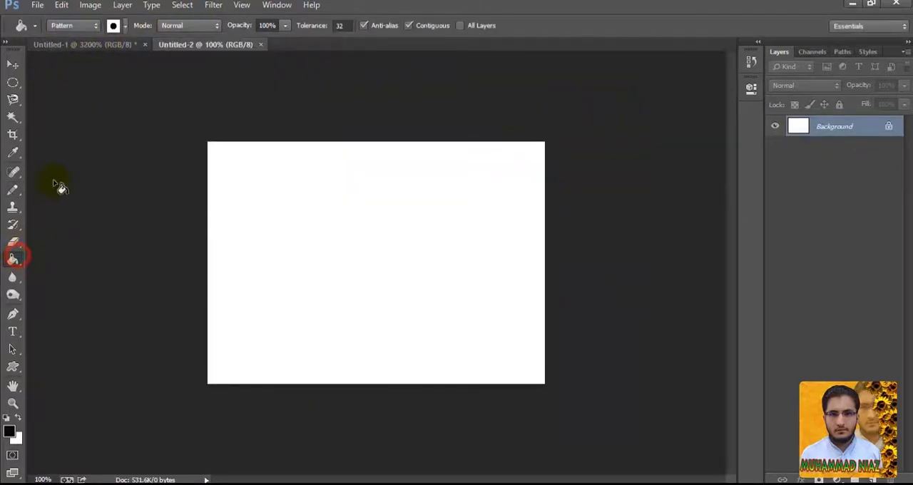
{"action": "left_click", "coordinate": [125, 26]}
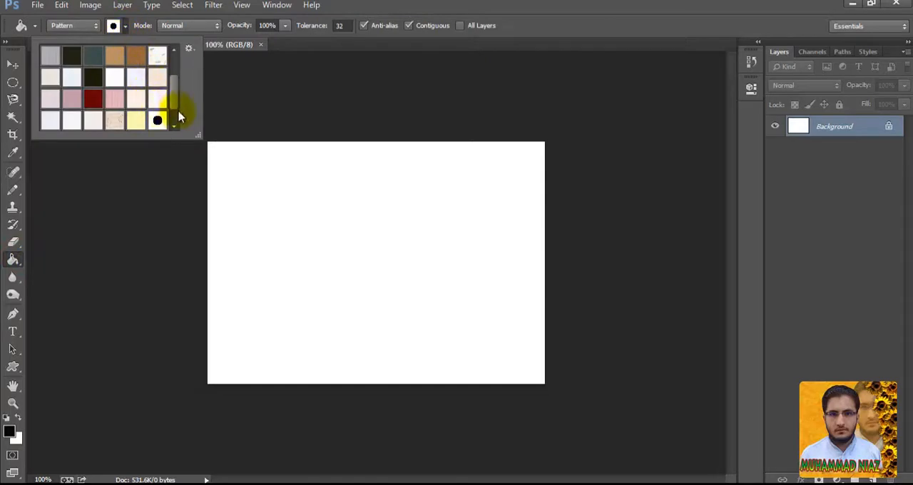
{"action": "left_click_drag", "start_coordinate": [178, 118], "coordinate": [123, 129]}
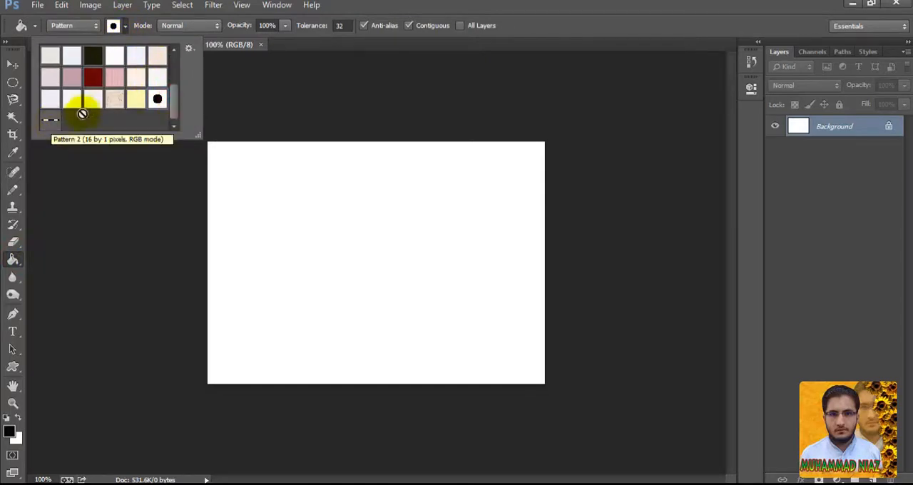
{"action": "left_click", "coordinate": [568, 11]}
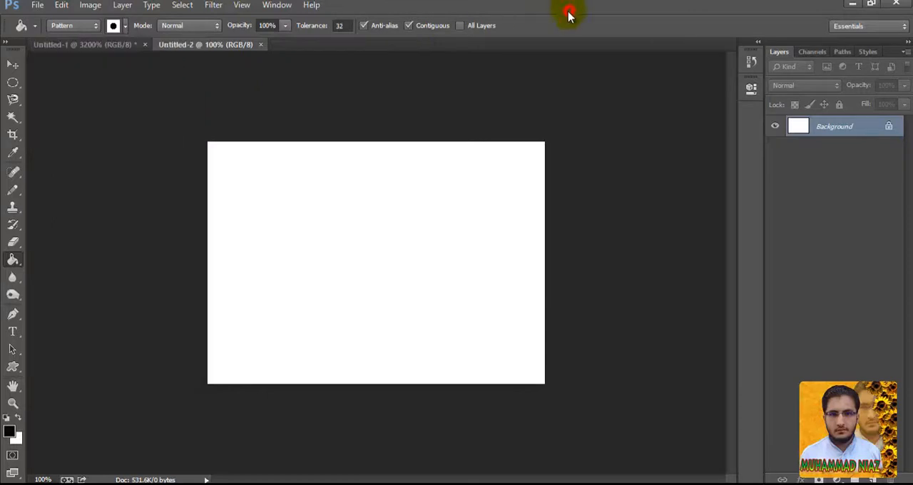
{"action": "left_click", "coordinate": [74, 25]}
{"action": "left_click", "coordinate": [77, 40]}
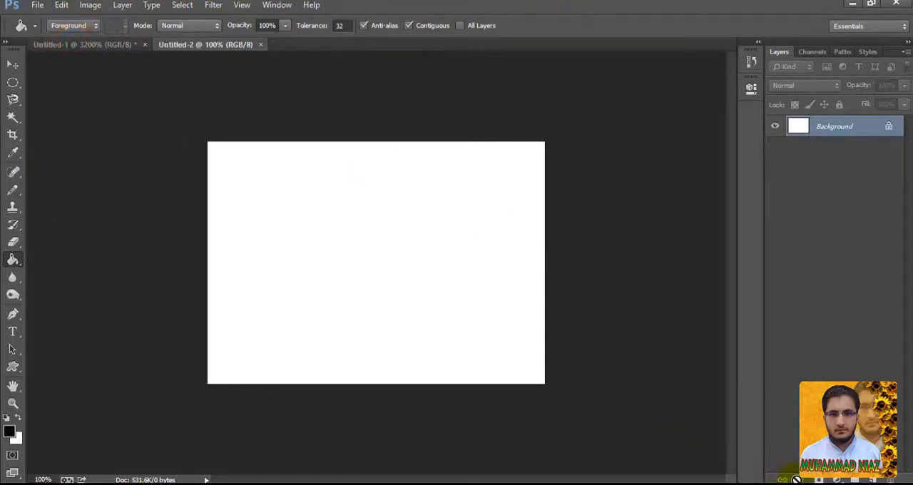
Convert the Background into the regular layer Layer 0 and apply a Pattern Overlay to it using the striped Pattern 2.
{"action": "double_click", "coordinate": [860, 134]}
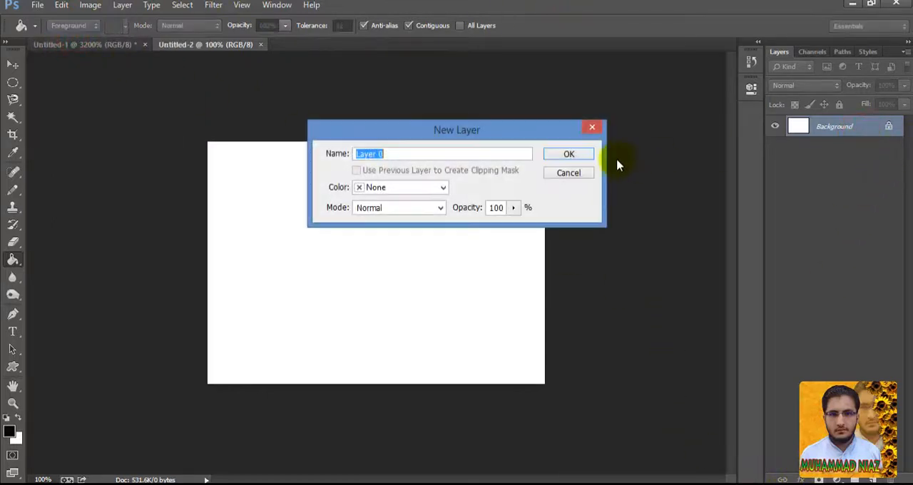
{"action": "left_click", "coordinate": [571, 155]}
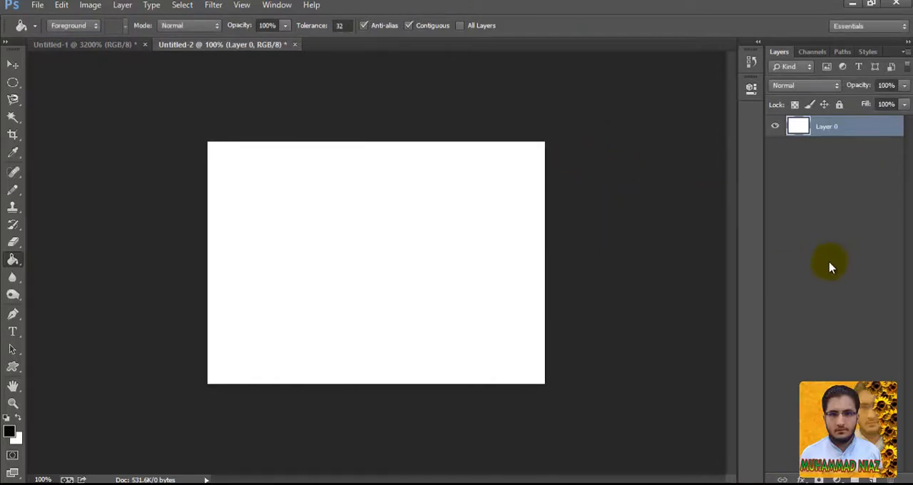
{"action": "left_click", "coordinate": [802, 479]}
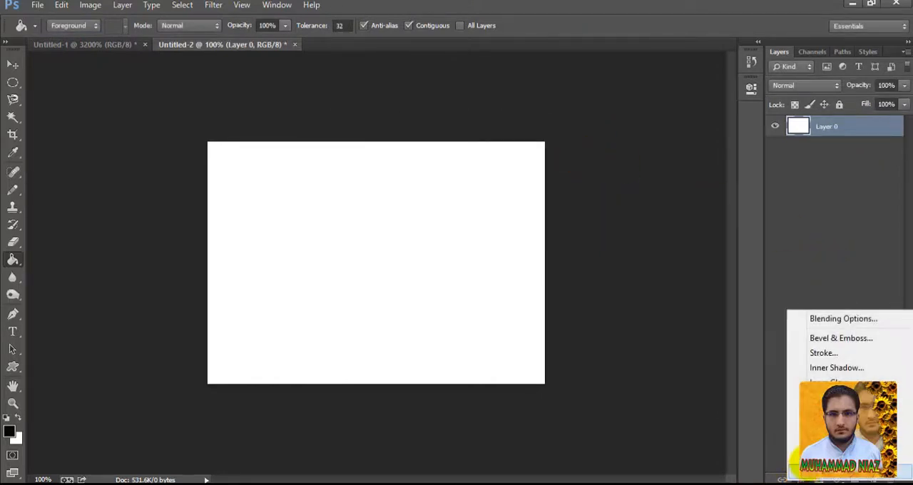
{"action": "left_click", "coordinate": [793, 442]}
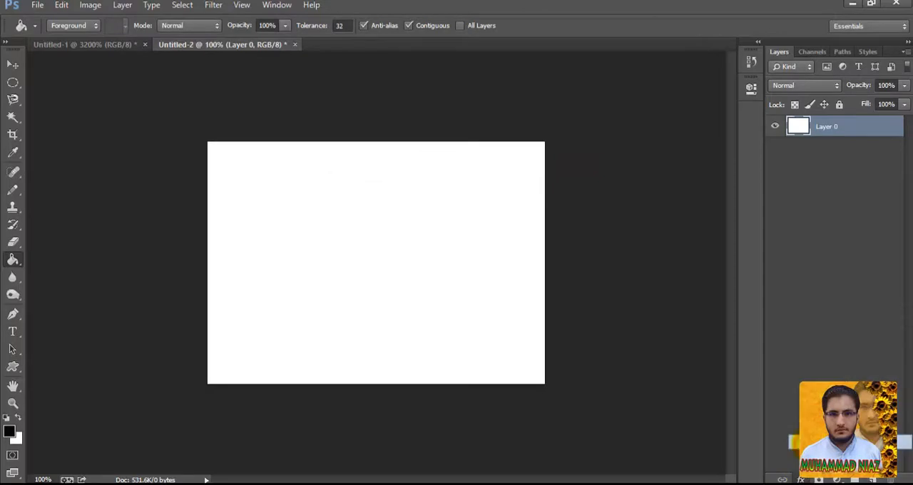
{"action": "left_click", "coordinate": [700, 208]}
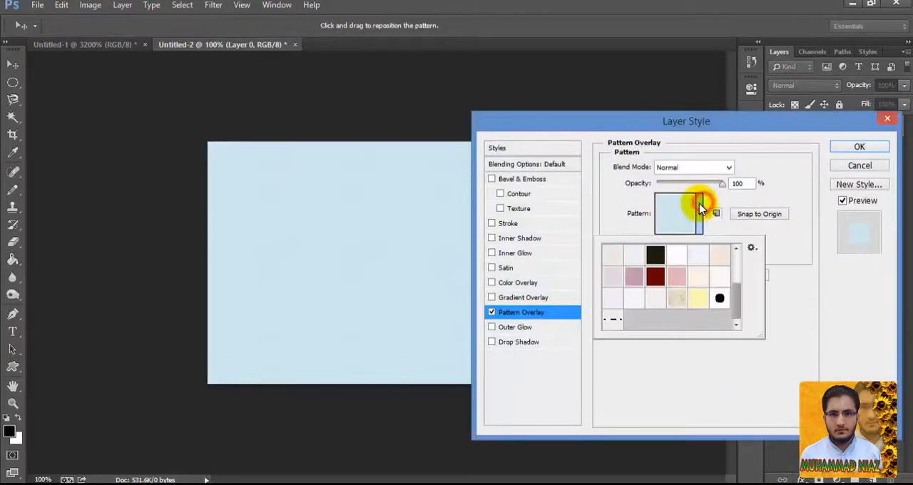
{"action": "left_click", "coordinate": [700, 208]}
{"action": "left_click", "coordinate": [700, 208]}
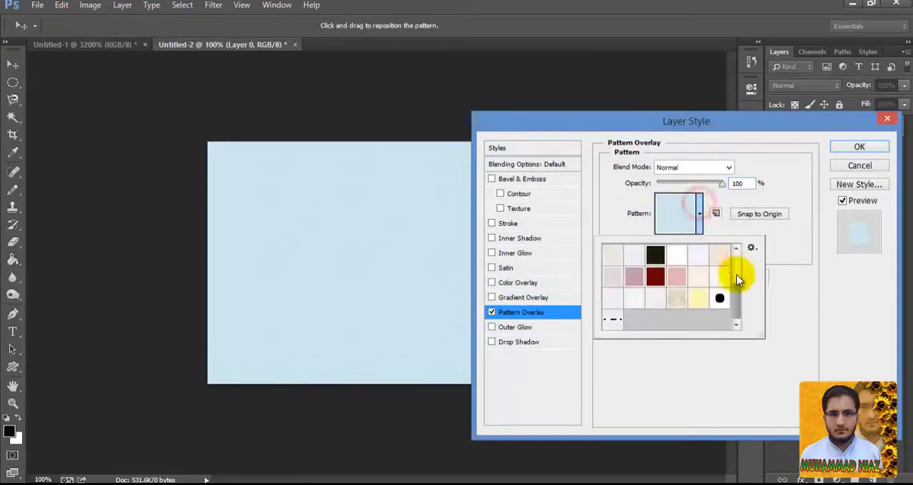
{"action": "double_click", "coordinate": [611, 319]}
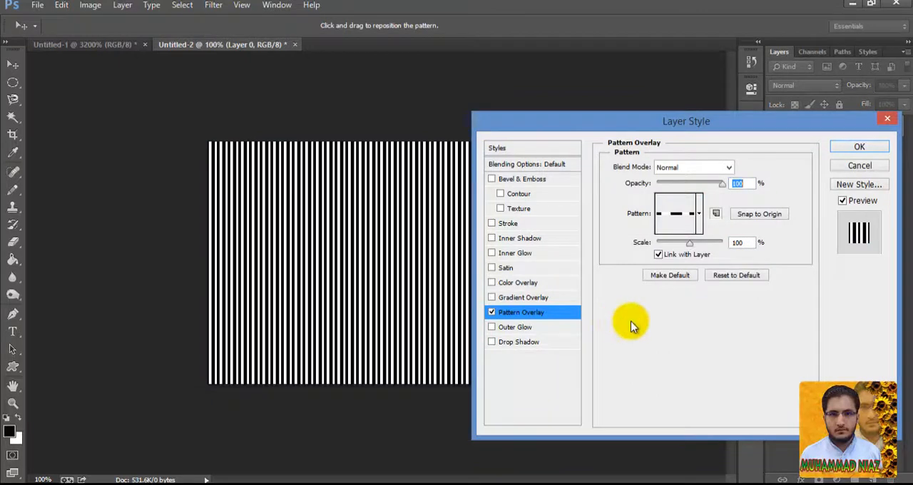
{"action": "left_click", "coordinate": [858, 148]}
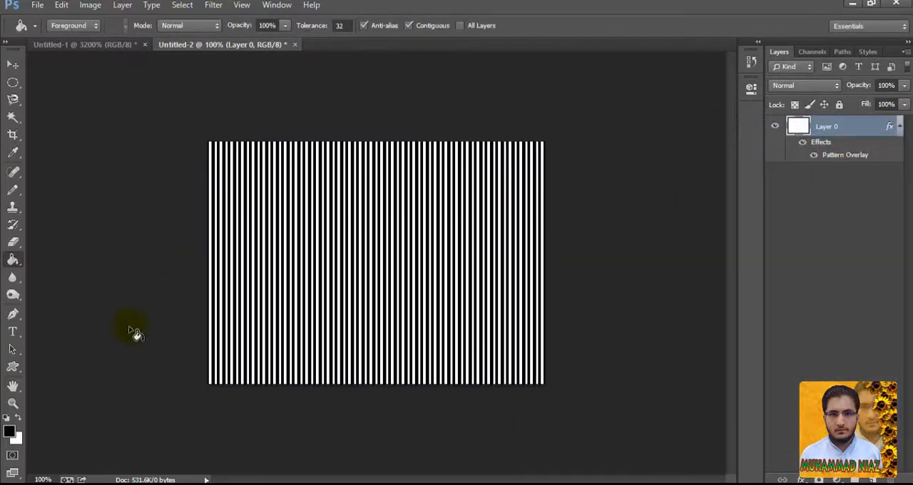
Examine the widths and spacing of the overlaid stripes up close at 3200% magnification.
{"action": "left_click", "coordinate": [13, 404]}
{"action": "left_click_drag", "start_coordinate": [316, 261], "coordinate": [542, 273]}
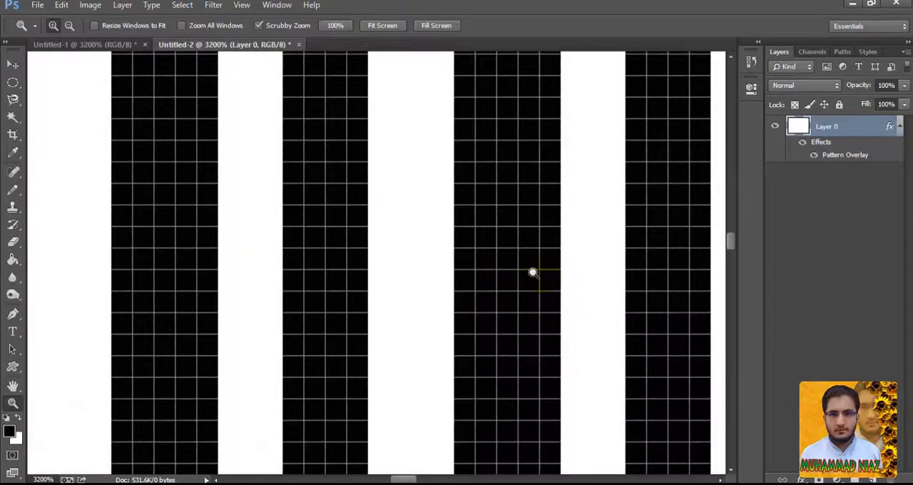